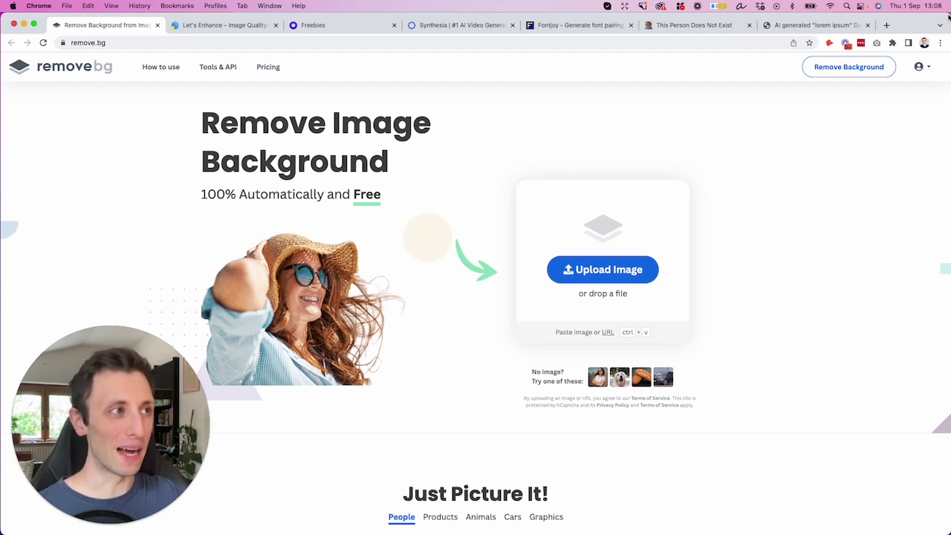
- Preview woman.jpg from the desktop, then drop it onto remove.bg to remove its background
{"action": "left_click_drag", "start_coordinate": [948, 16], "coordinate": [858, 17]}
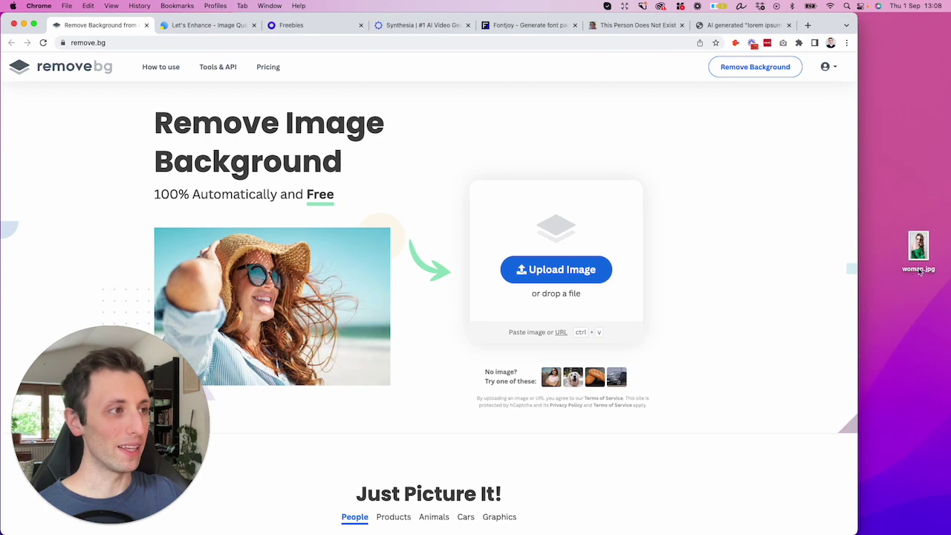
{"action": "left_click", "coordinate": [919, 270]}
{"action": "key", "text": "space"}
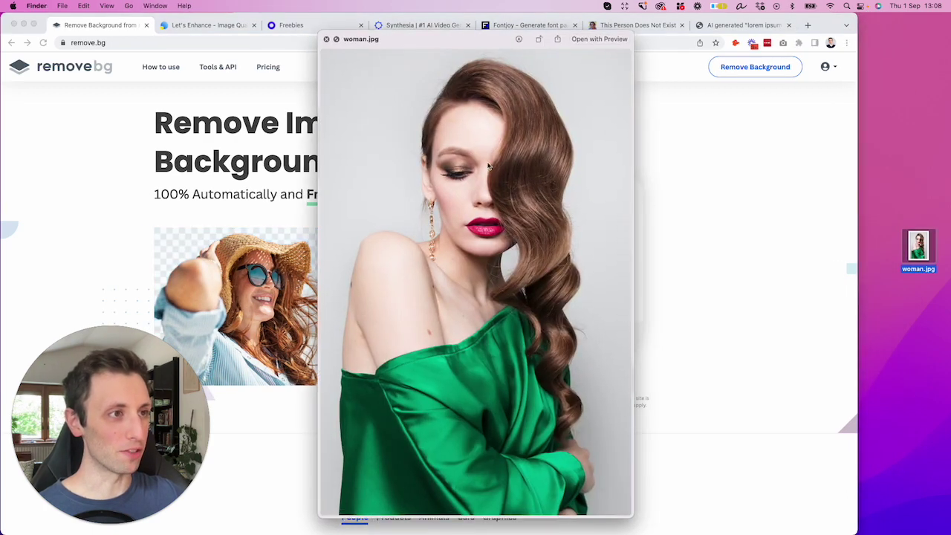
{"action": "key", "text": "space"}
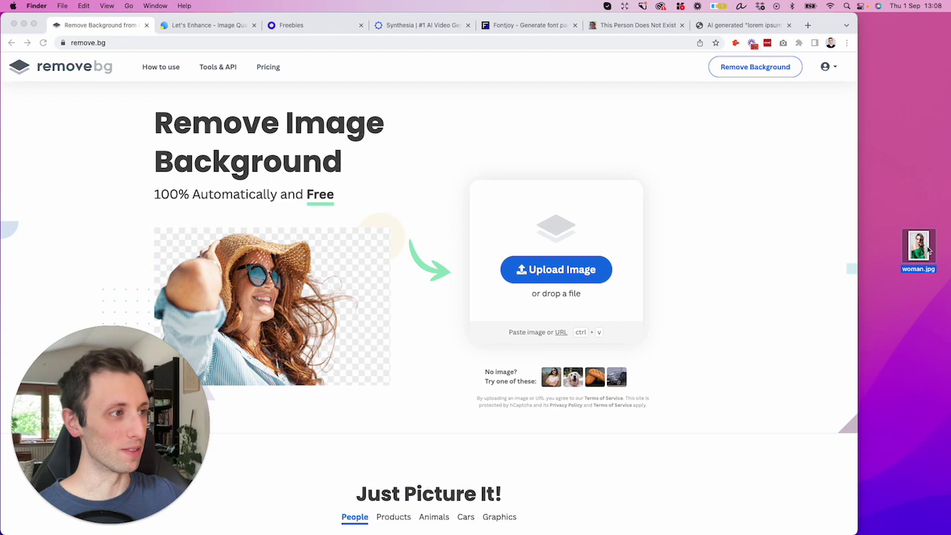
{"action": "left_click_drag", "start_coordinate": [921, 251], "coordinate": [546, 223]}
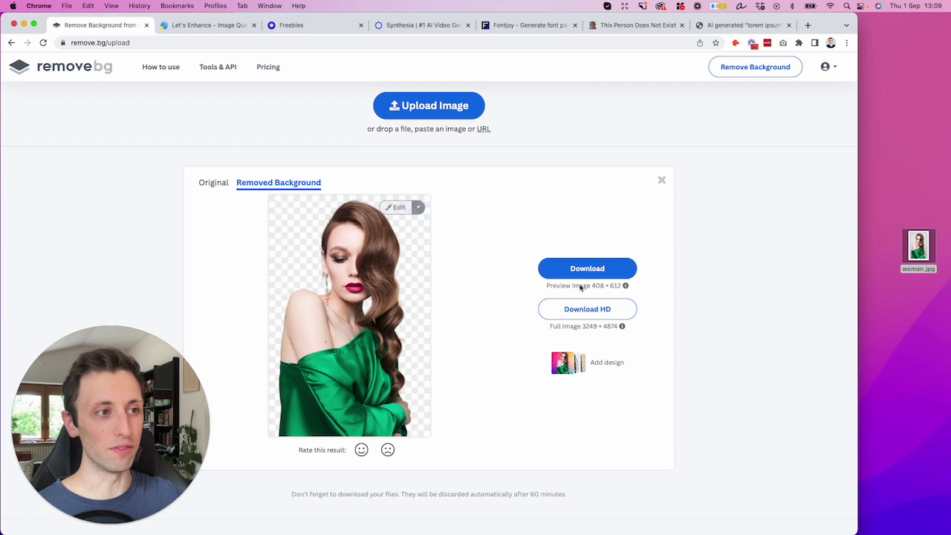
{"action": "scroll", "coordinate": [581, 287], "scroll_direction": "down", "scroll_amount": 1}
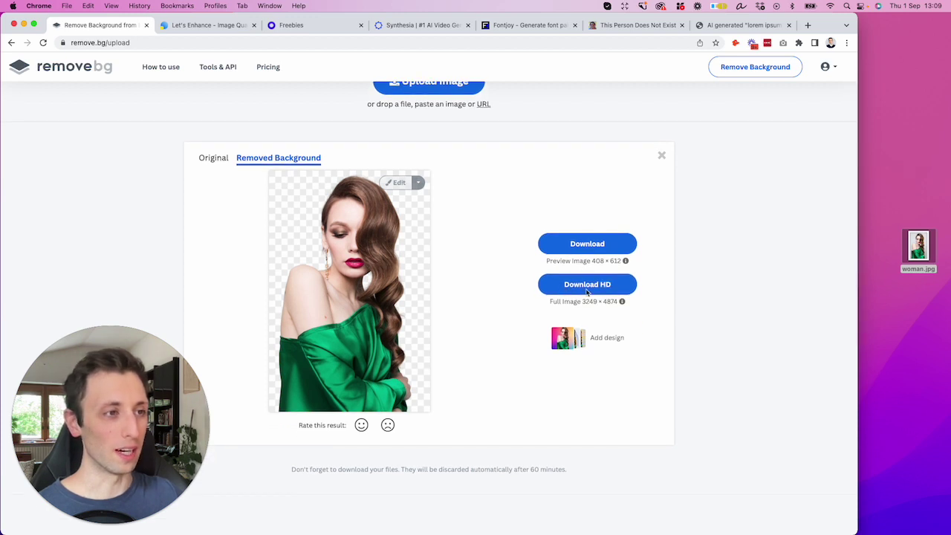
{"action": "scroll", "coordinate": [525, 293], "scroll_direction": "up", "scroll_amount": 1}
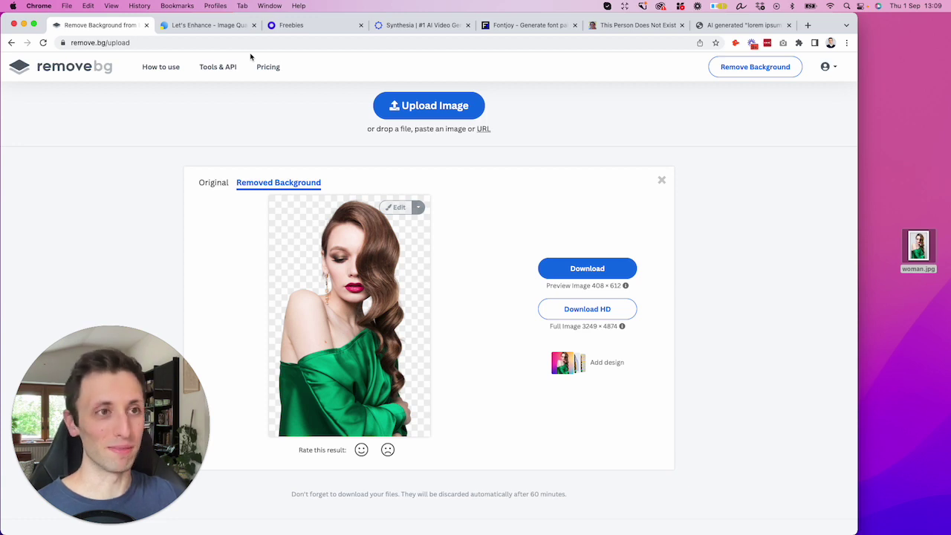
- Switch to Let's Enhance and scroll down to its pixelated-portrait before/after demo
{"action": "left_click", "coordinate": [209, 25]}
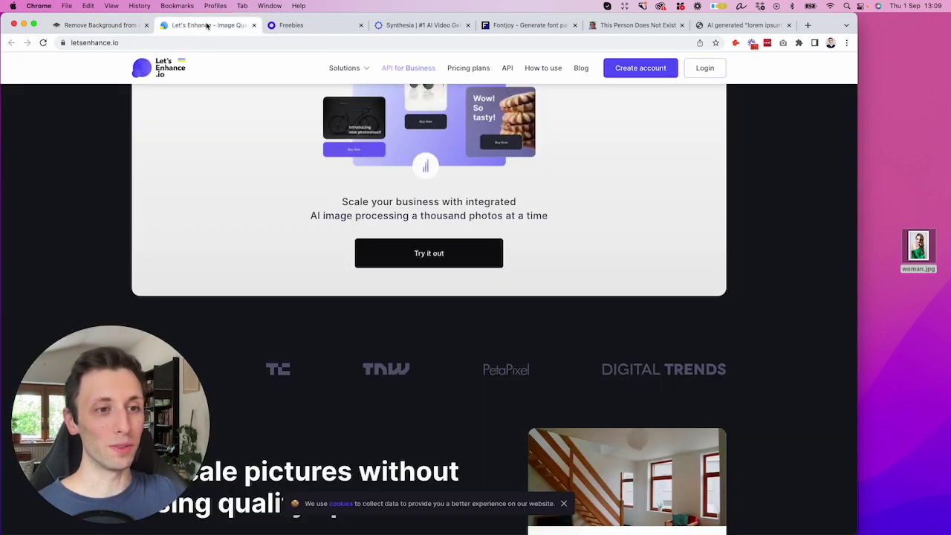
{"action": "scroll", "coordinate": [249, 138], "scroll_direction": "up", "scroll_amount": 15}
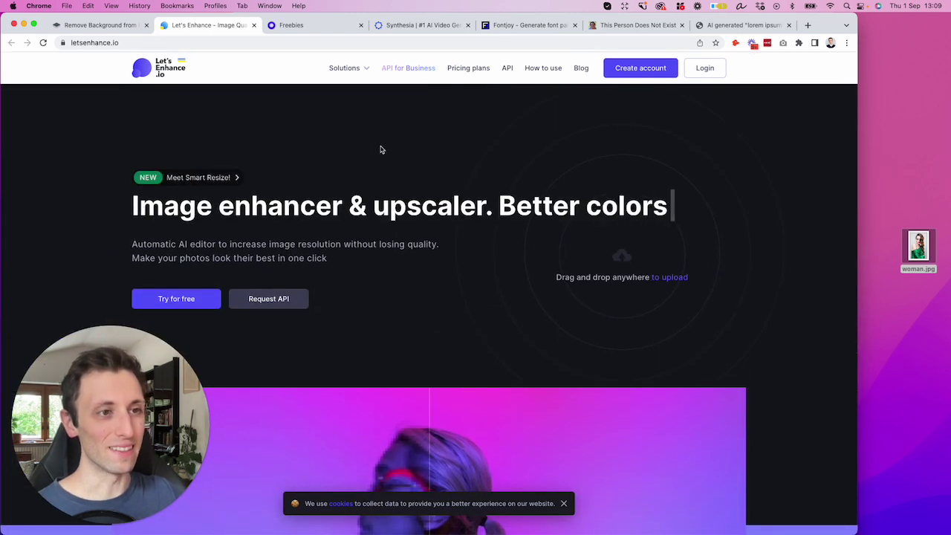
{"action": "scroll", "coordinate": [416, 179], "scroll_direction": "down", "scroll_amount": 1}
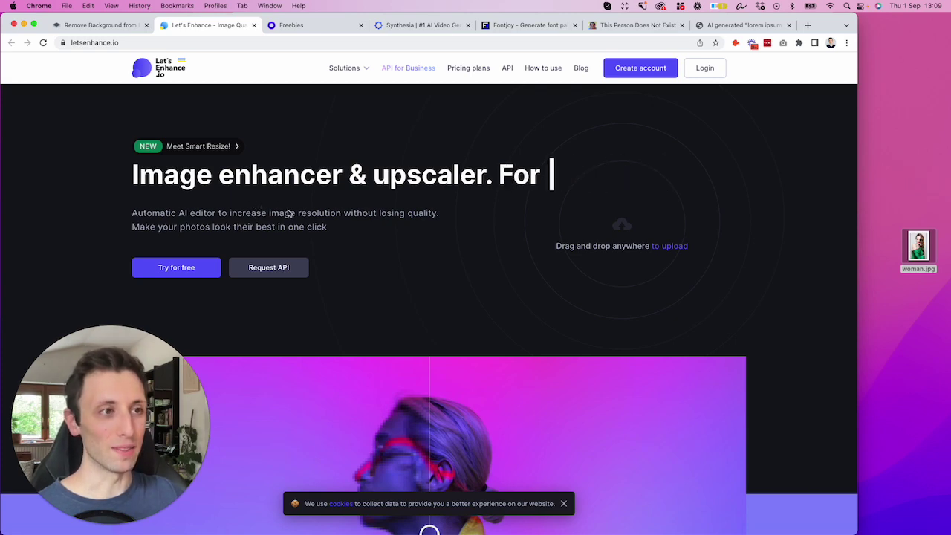
{"action": "scroll", "coordinate": [309, 221], "scroll_direction": "down", "scroll_amount": 1}
{"action": "scroll", "coordinate": [310, 222], "scroll_direction": "down", "scroll_amount": 5}
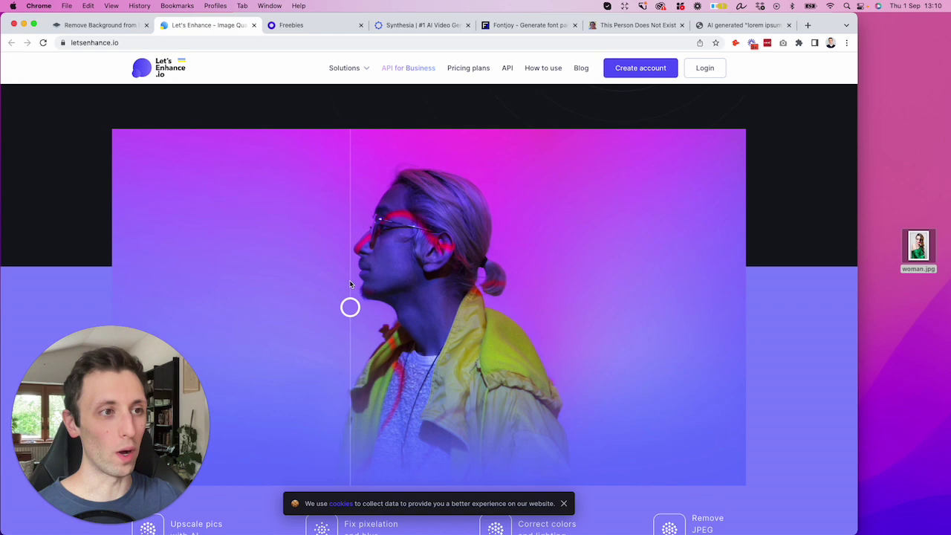
- Scroll past the feature icons and Claid.ai section to the 'Upscale pictures up to 16x' section
{"action": "scroll", "coordinate": [349, 285], "scroll_direction": "up", "scroll_amount": 2}
{"action": "scroll", "coordinate": [350, 284], "scroll_direction": "down", "scroll_amount": 2}
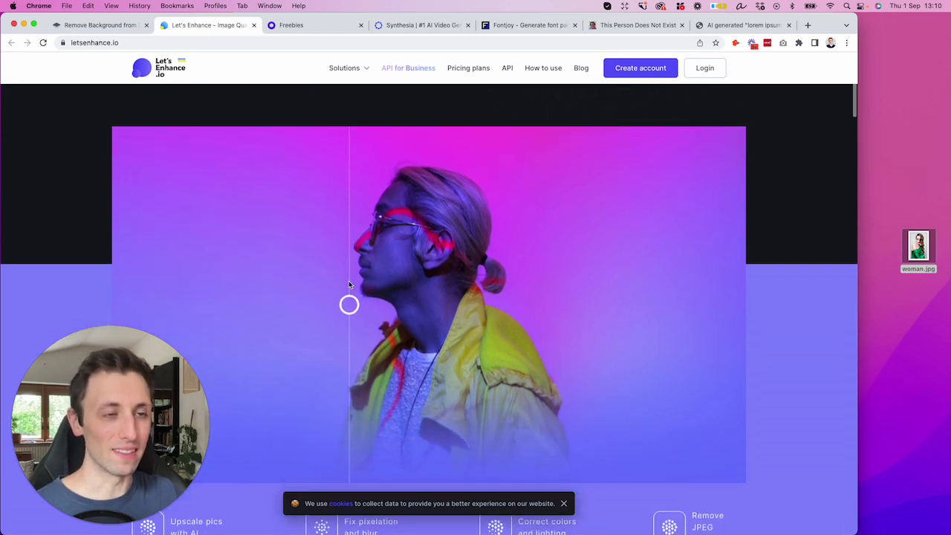
{"action": "scroll", "coordinate": [349, 284], "scroll_direction": "down", "scroll_amount": 3}
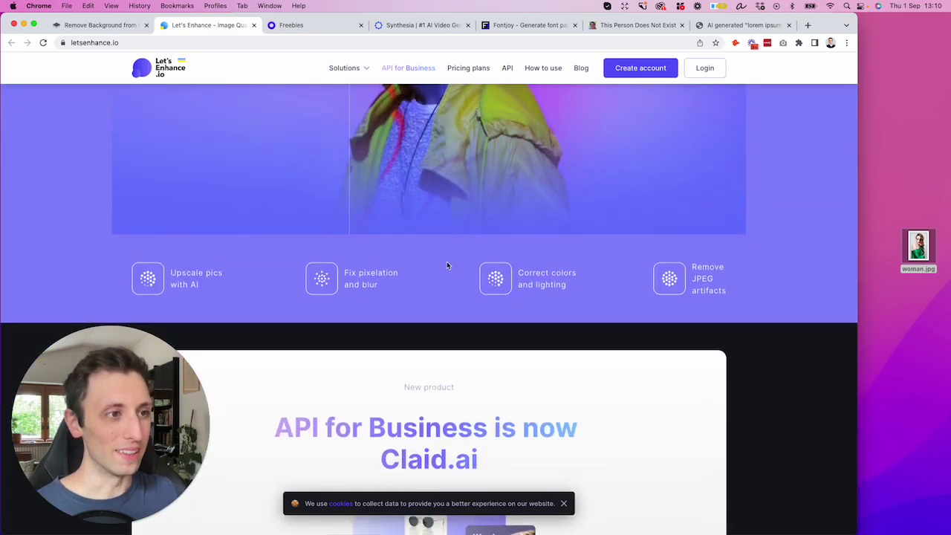
{"action": "scroll", "coordinate": [445, 264], "scroll_direction": "down", "scroll_amount": 2}
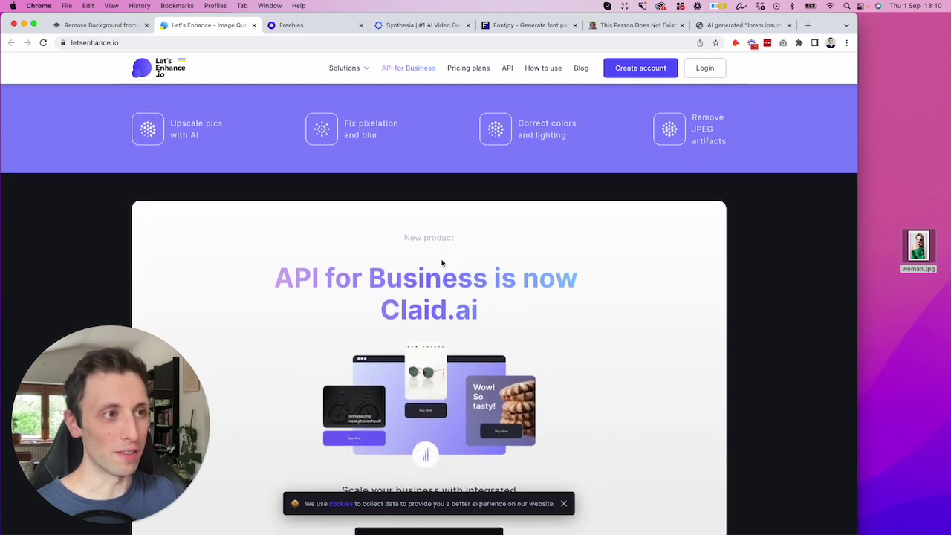
{"action": "scroll", "coordinate": [441, 262], "scroll_direction": "down", "scroll_amount": 1}
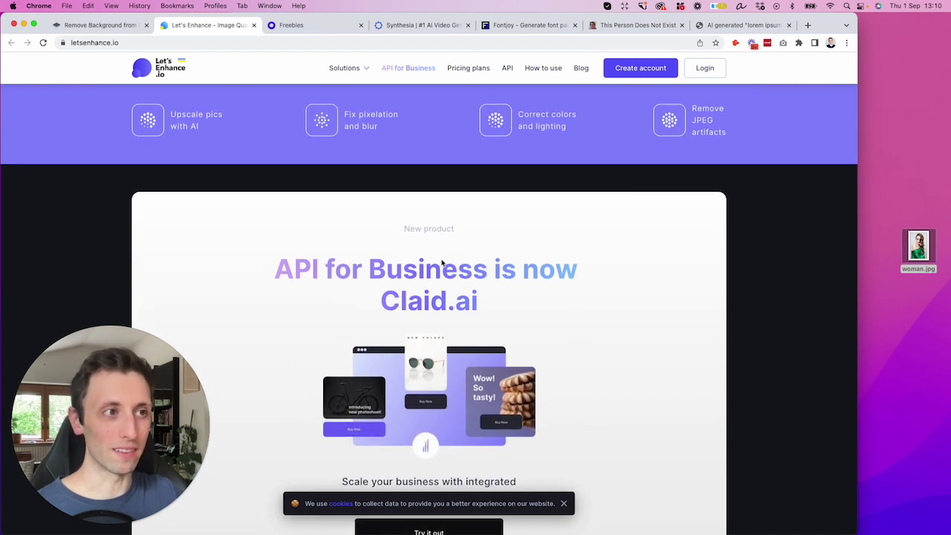
{"action": "scroll", "coordinate": [441, 262], "scroll_direction": "down", "scroll_amount": 1}
{"action": "scroll", "coordinate": [588, 246], "scroll_direction": "down", "scroll_amount": 5}
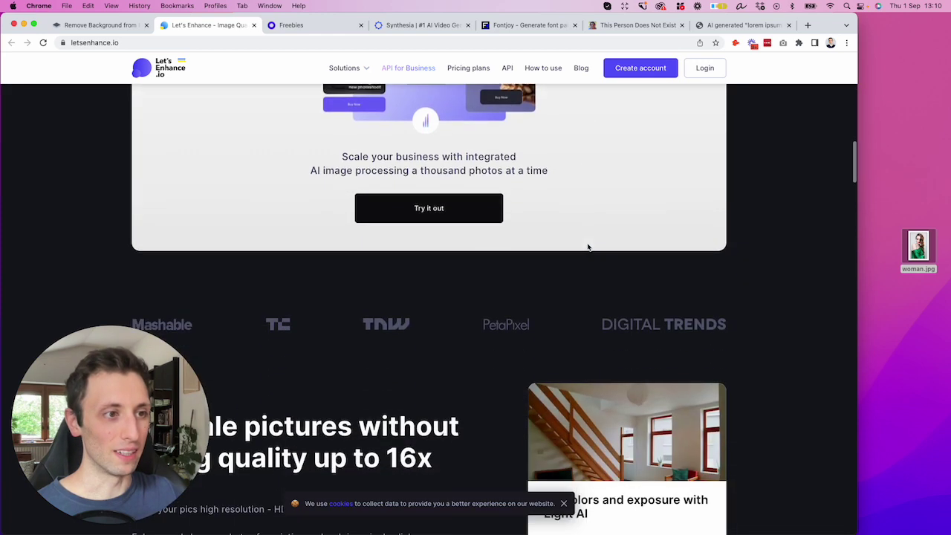
{"action": "scroll", "coordinate": [587, 246], "scroll_direction": "down", "scroll_amount": 3}
{"action": "scroll", "coordinate": [586, 248], "scroll_direction": "down", "scroll_amount": 2}
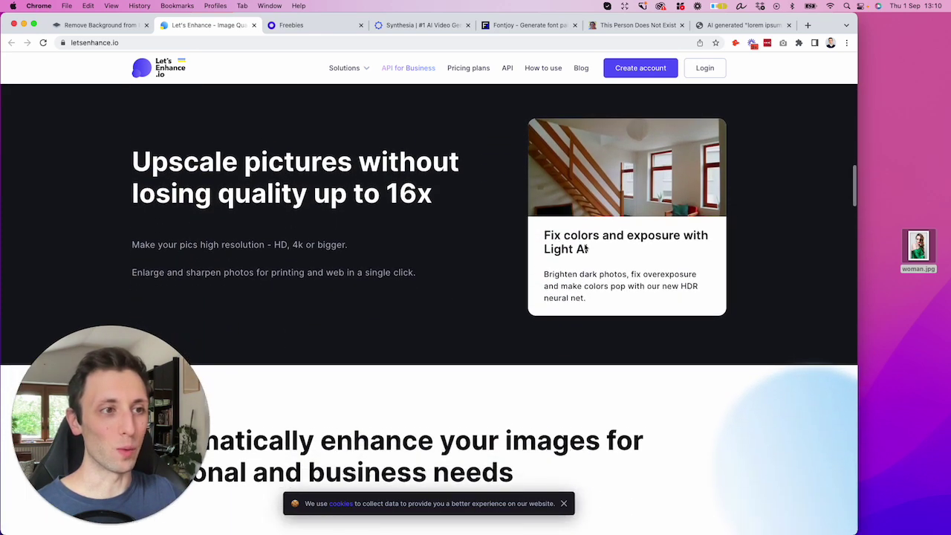
{"action": "scroll", "coordinate": [581, 247], "scroll_direction": "down", "scroll_amount": 2}
{"action": "scroll", "coordinate": [505, 214], "scroll_direction": "down", "scroll_amount": 2}
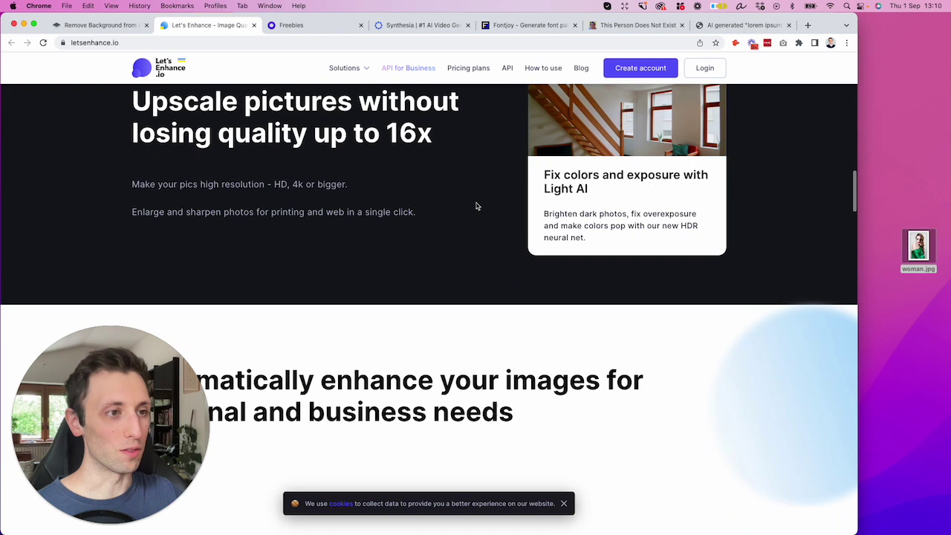
- Switch to giglio-designs.com/freebies and browse the course cards from Figma and Sketch to Usability Testing 101
{"action": "left_click", "coordinate": [313, 30]}
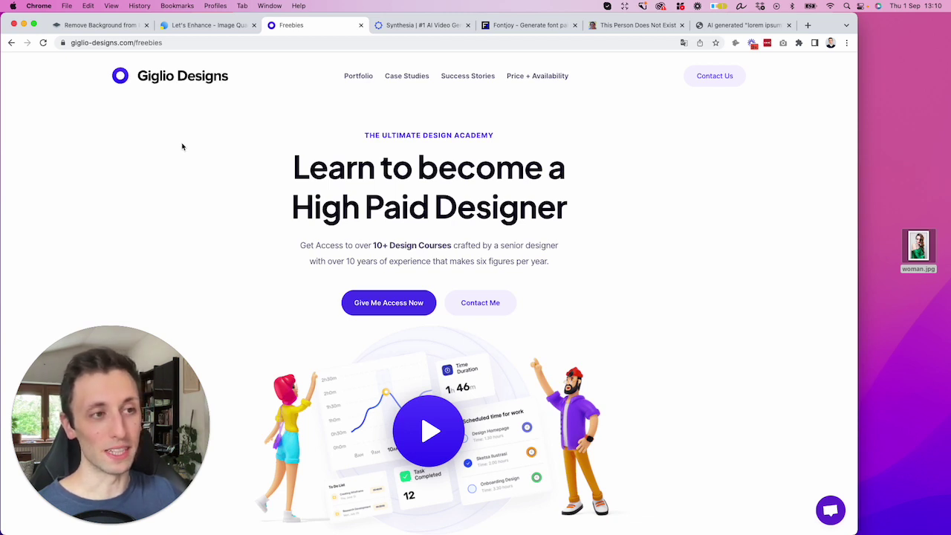
{"action": "scroll", "coordinate": [181, 147], "scroll_direction": "down", "scroll_amount": 7}
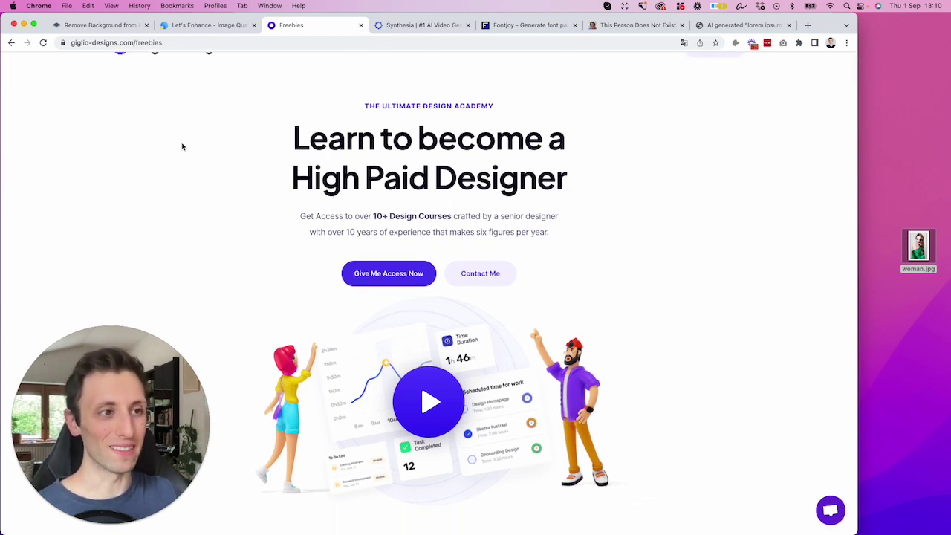
{"action": "scroll", "coordinate": [182, 147], "scroll_direction": "down", "scroll_amount": 19}
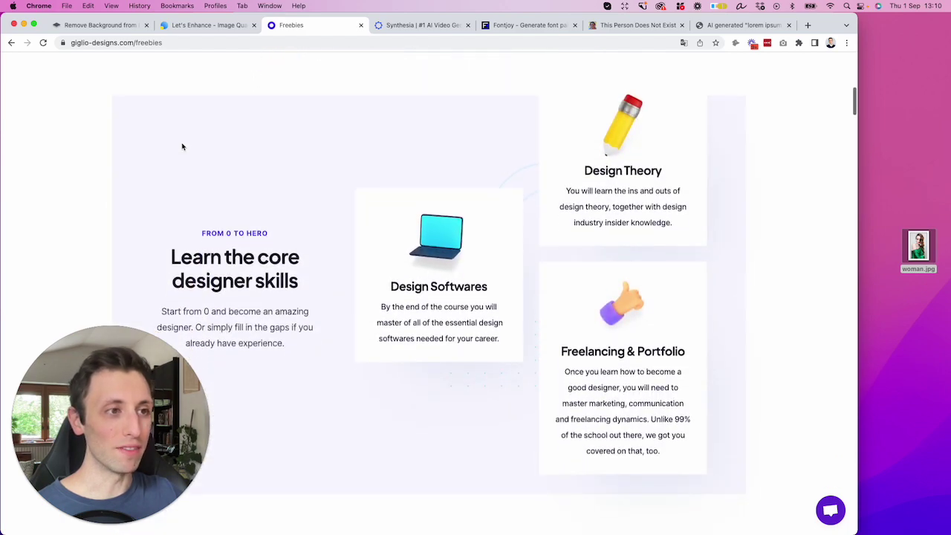
{"action": "scroll", "coordinate": [182, 146], "scroll_direction": "down", "scroll_amount": 20}
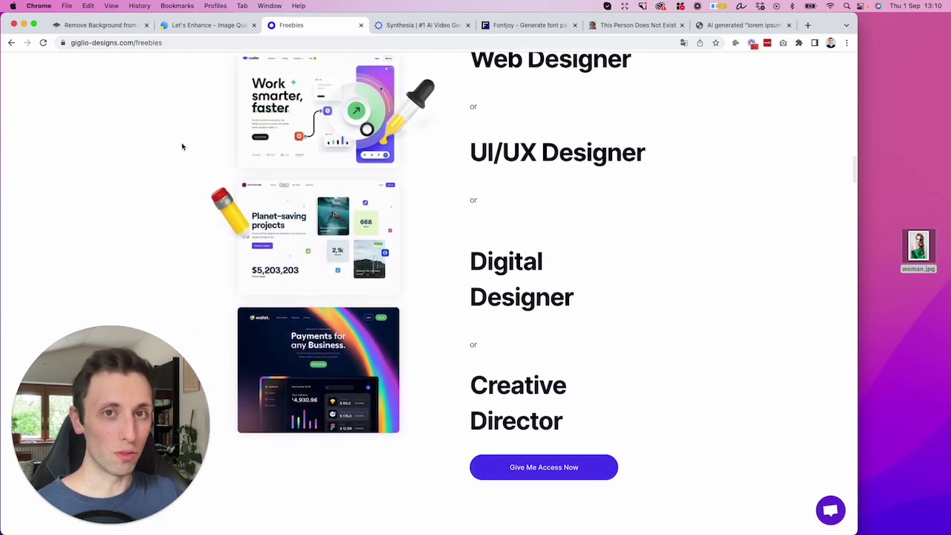
{"action": "scroll", "coordinate": [182, 147], "scroll_direction": "down", "scroll_amount": 3}
{"action": "scroll", "coordinate": [182, 147], "scroll_direction": "down", "scroll_amount": 14}
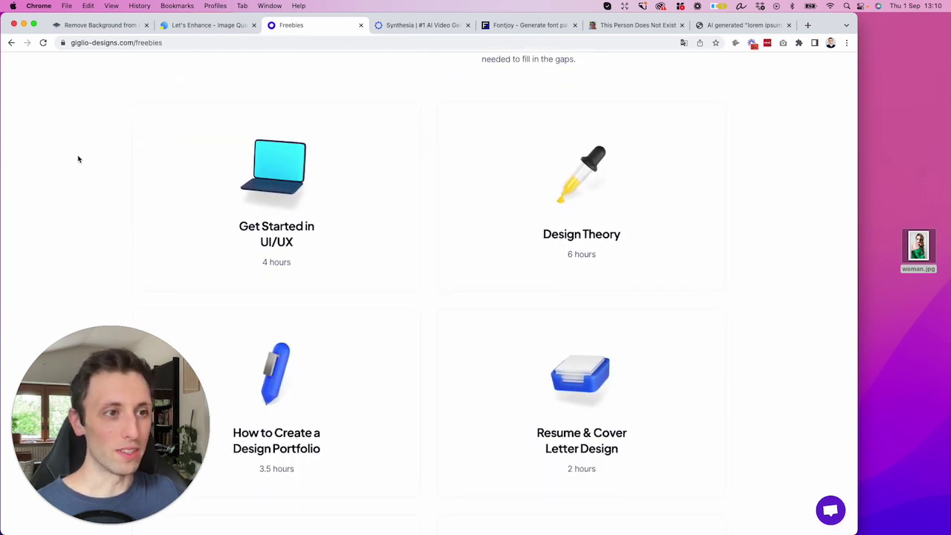
{"action": "scroll", "coordinate": [78, 159], "scroll_direction": "down", "scroll_amount": 2}
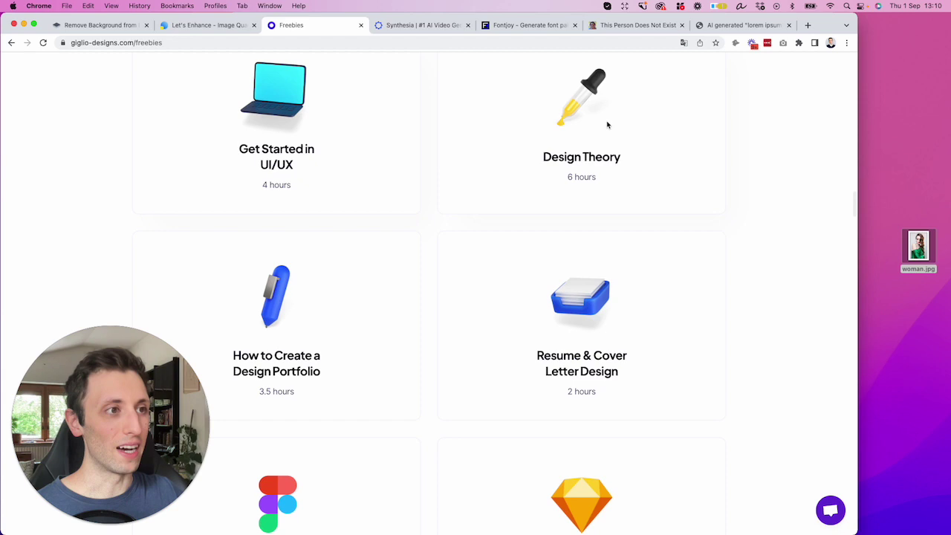
{"action": "scroll", "coordinate": [745, 140], "scroll_direction": "down", "scroll_amount": 1}
{"action": "scroll", "coordinate": [748, 141], "scroll_direction": "down", "scroll_amount": 3}
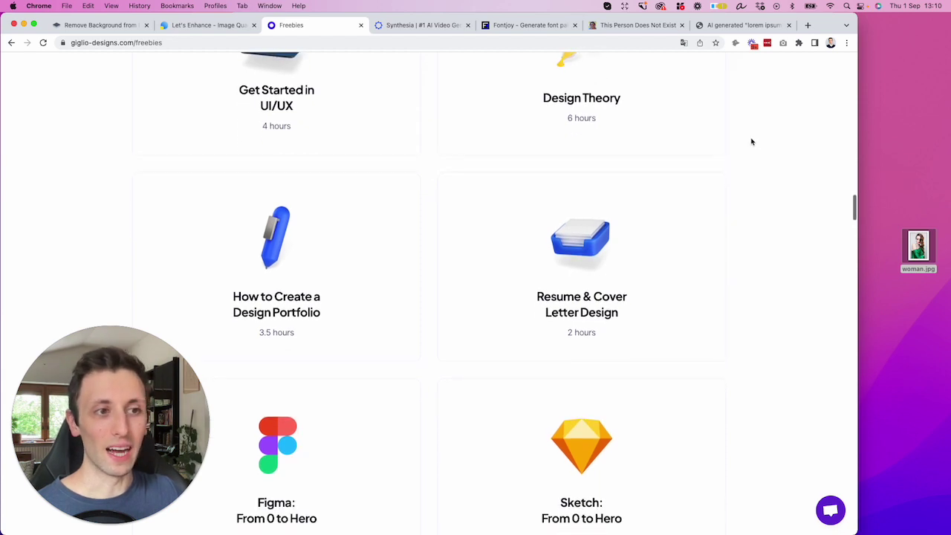
{"action": "scroll", "coordinate": [750, 141], "scroll_direction": "down", "scroll_amount": 5}
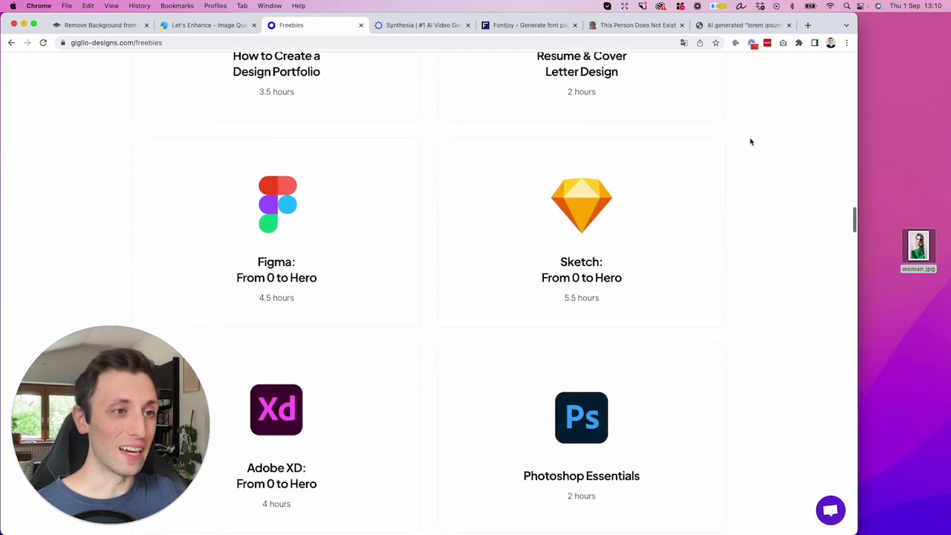
{"action": "scroll", "coordinate": [749, 141], "scroll_direction": "down", "scroll_amount": 1}
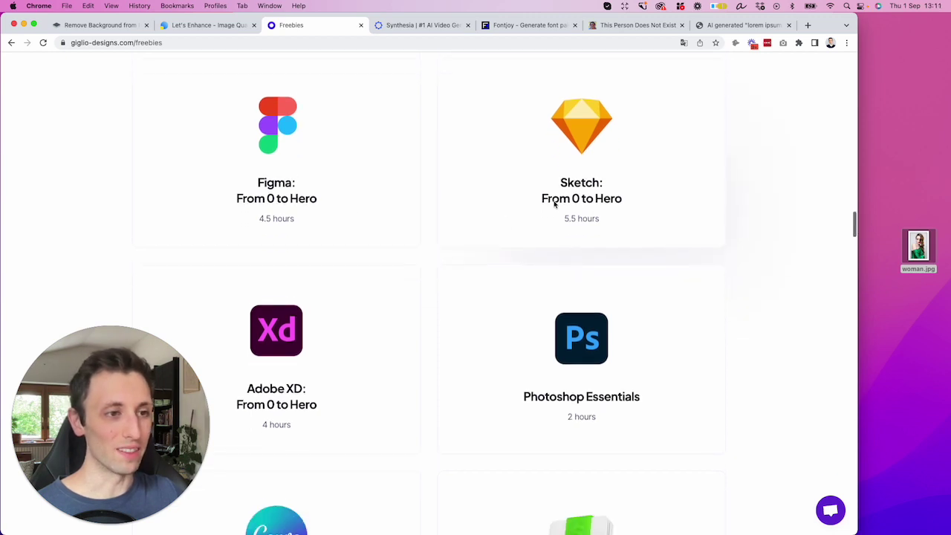
{"action": "scroll", "coordinate": [553, 205], "scroll_direction": "down", "scroll_amount": 4}
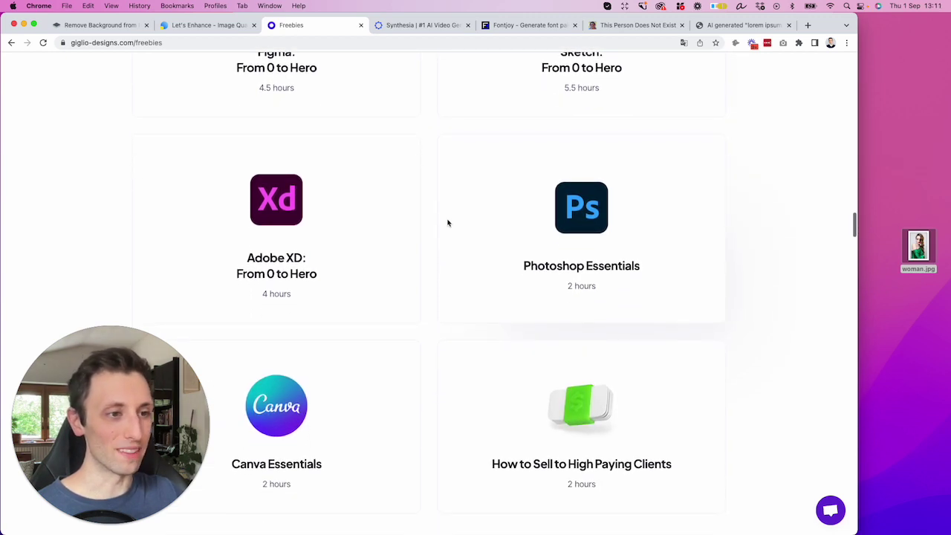
{"action": "scroll", "coordinate": [447, 223], "scroll_direction": "down", "scroll_amount": 6}
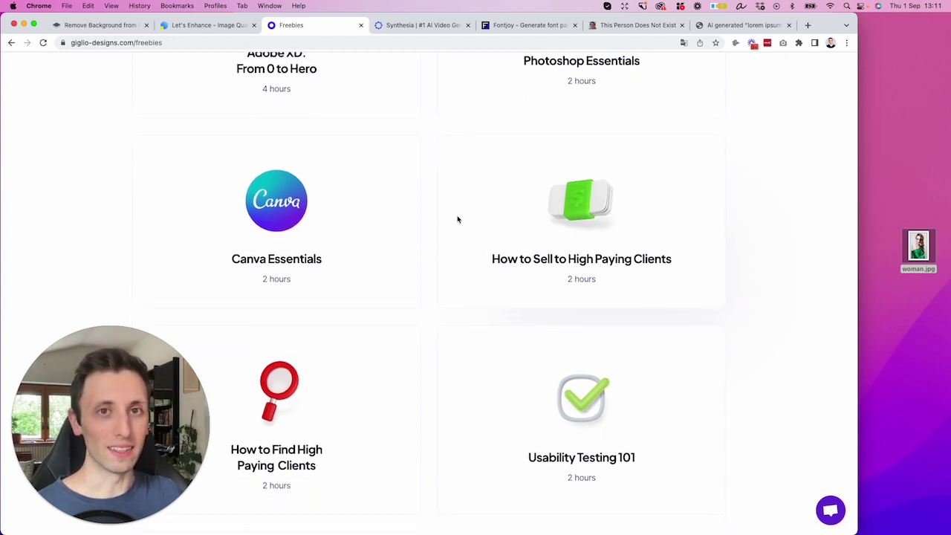
{"action": "scroll", "coordinate": [457, 219], "scroll_direction": "down", "scroll_amount": 4}
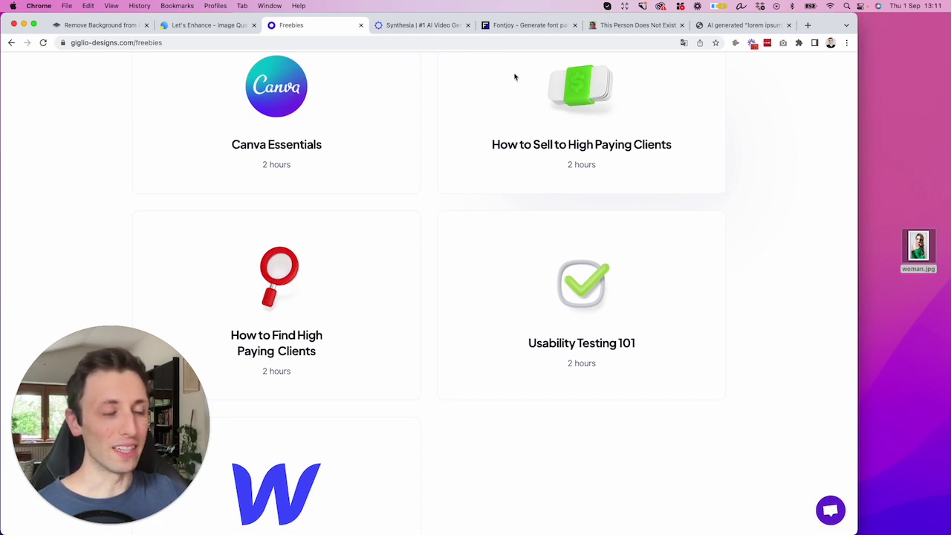
- Switch to Synthesia and scroll past 'See how it works' to 'See use cases and examples'
{"action": "left_click", "coordinate": [437, 29]}
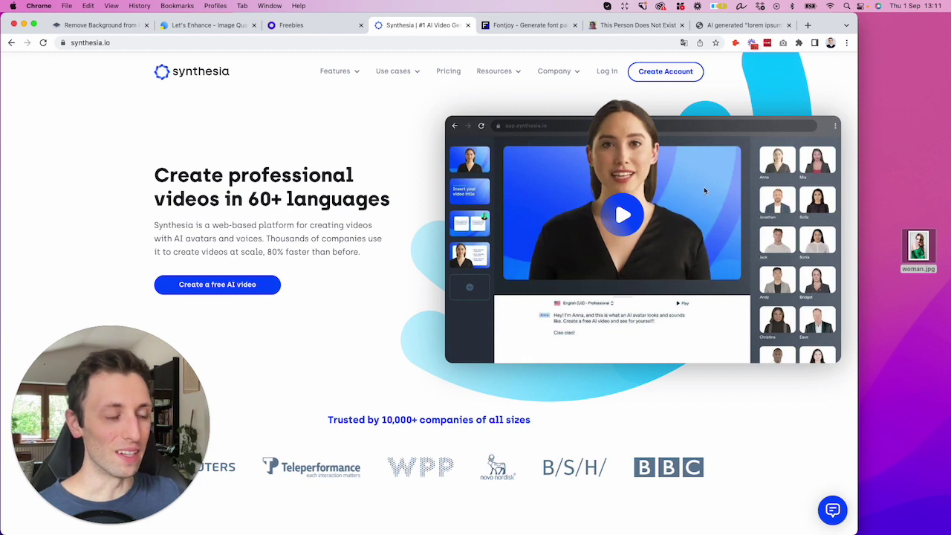
{"action": "scroll", "coordinate": [708, 194], "scroll_direction": "down", "scroll_amount": 1}
{"action": "scroll", "coordinate": [708, 194], "scroll_direction": "down", "scroll_amount": 3}
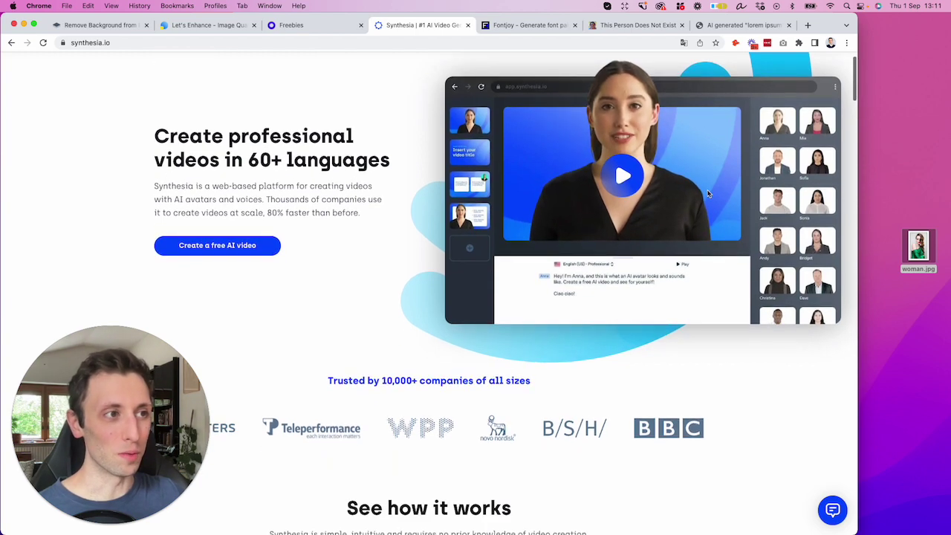
{"action": "scroll", "coordinate": [708, 194], "scroll_direction": "down", "scroll_amount": 5}
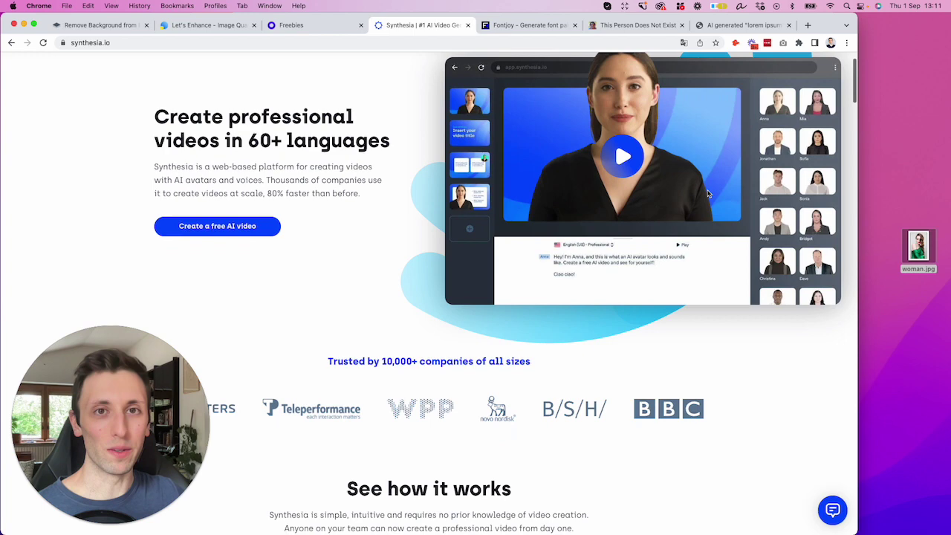
{"action": "scroll", "coordinate": [708, 194], "scroll_direction": "down", "scroll_amount": 10}
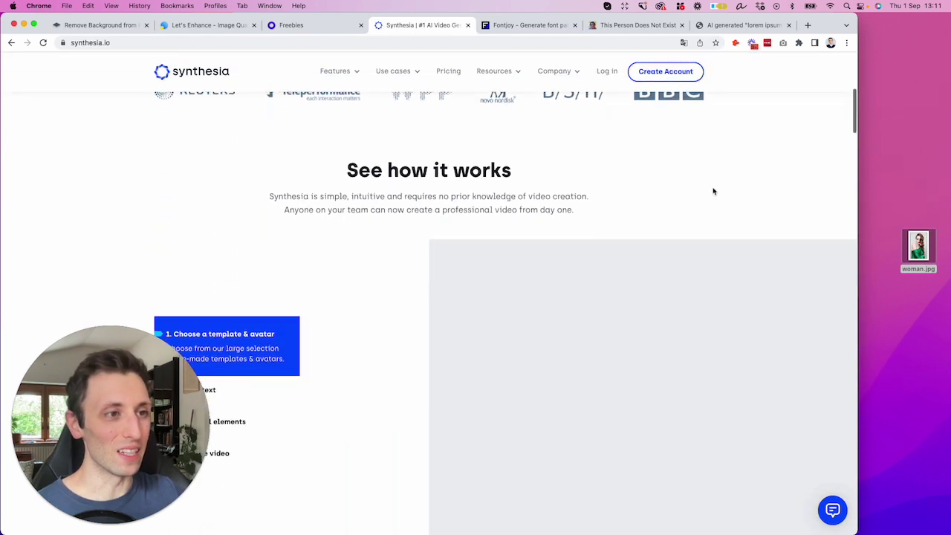
{"action": "scroll", "coordinate": [709, 192], "scroll_direction": "down", "scroll_amount": 8}
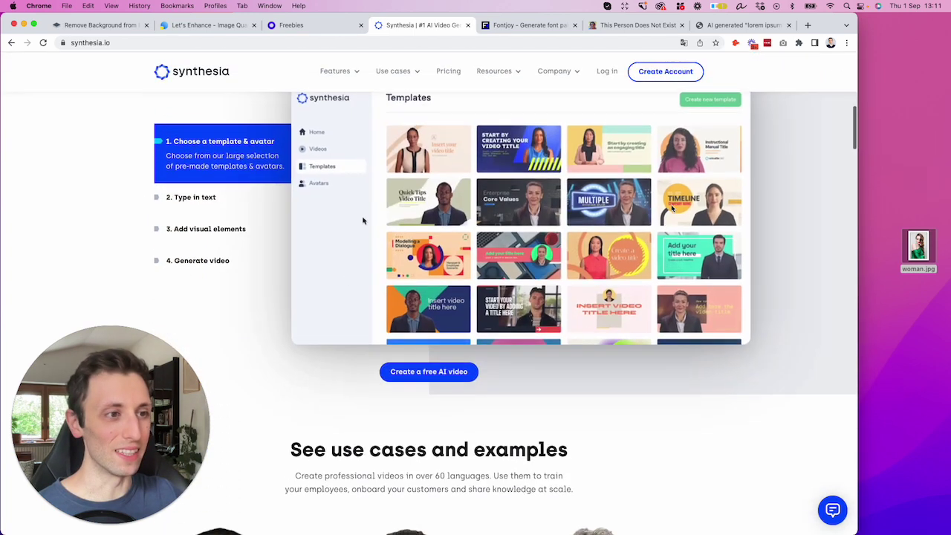
{"action": "scroll", "coordinate": [457, 215], "scroll_direction": "up", "scroll_amount": 3}
{"action": "scroll", "coordinate": [667, 211], "scroll_direction": "down", "scroll_amount": 3}
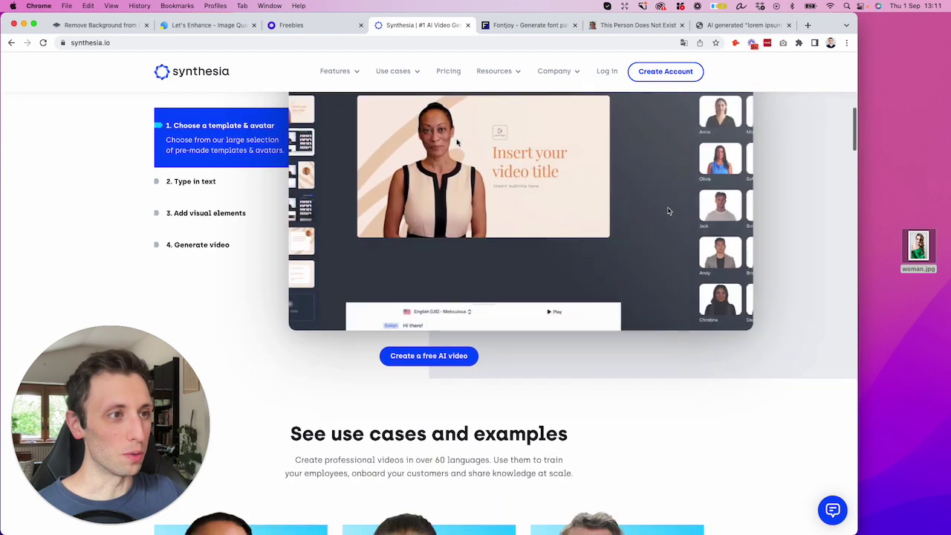
{"action": "scroll", "coordinate": [667, 212], "scroll_direction": "up", "scroll_amount": 3}
{"action": "scroll", "coordinate": [594, 248], "scroll_direction": "up", "scroll_amount": 1}
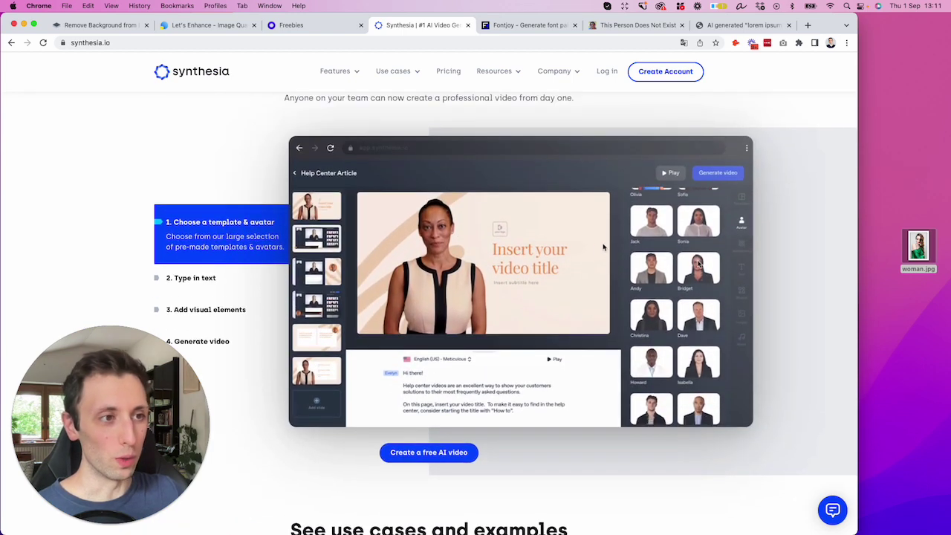
{"action": "scroll", "coordinate": [639, 249], "scroll_direction": "down", "scroll_amount": 8}
{"action": "scroll", "coordinate": [639, 248], "scroll_direction": "down", "scroll_amount": 2}
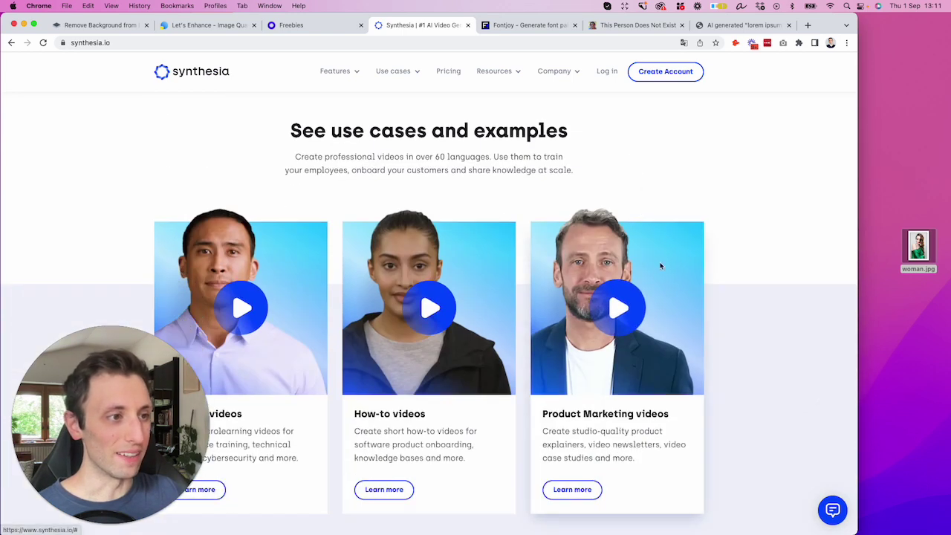
{"action": "scroll", "coordinate": [664, 232], "scroll_direction": "down", "scroll_amount": 1}
- Play the How-to videos example muted and jump ahead to about 0:18
{"action": "left_click", "coordinate": [431, 264]}
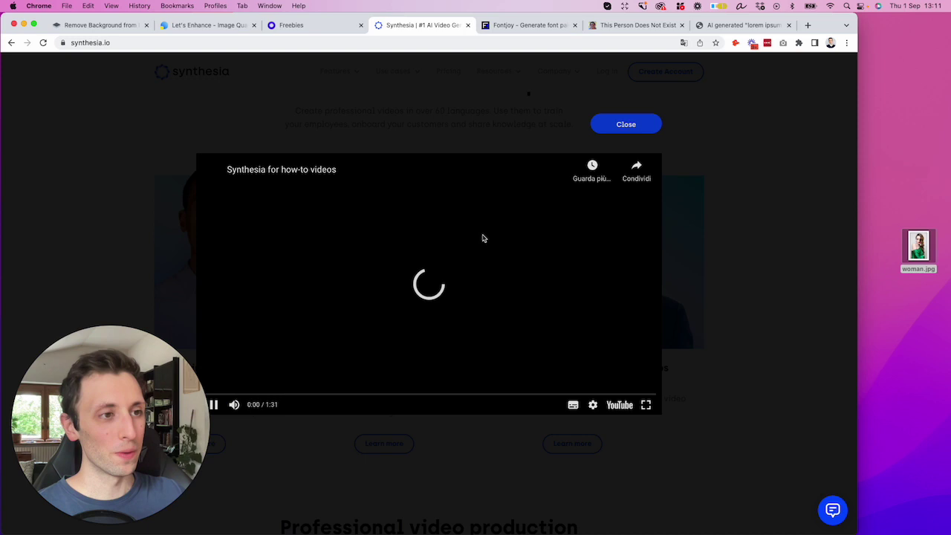
{"action": "left_click", "coordinate": [234, 404]}
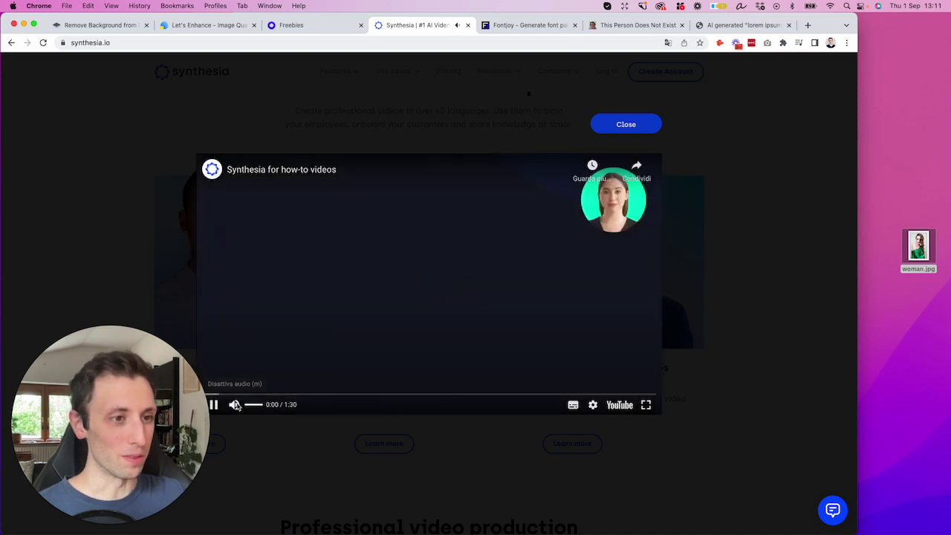
{"action": "left_click", "coordinate": [295, 395]}
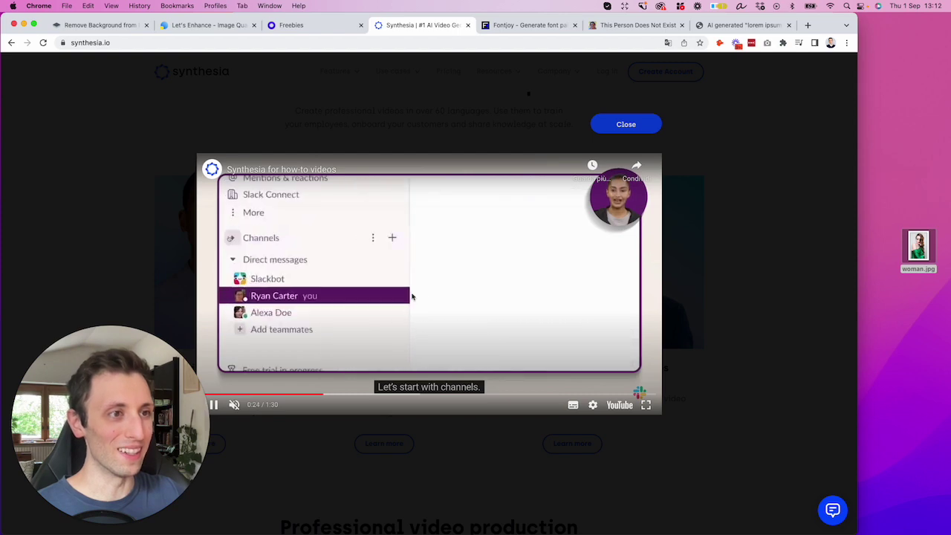
- Close the video, read the old-way/new-way comparison and customer reviews, then switch to Fontjoy
{"action": "left_click", "coordinate": [709, 268]}
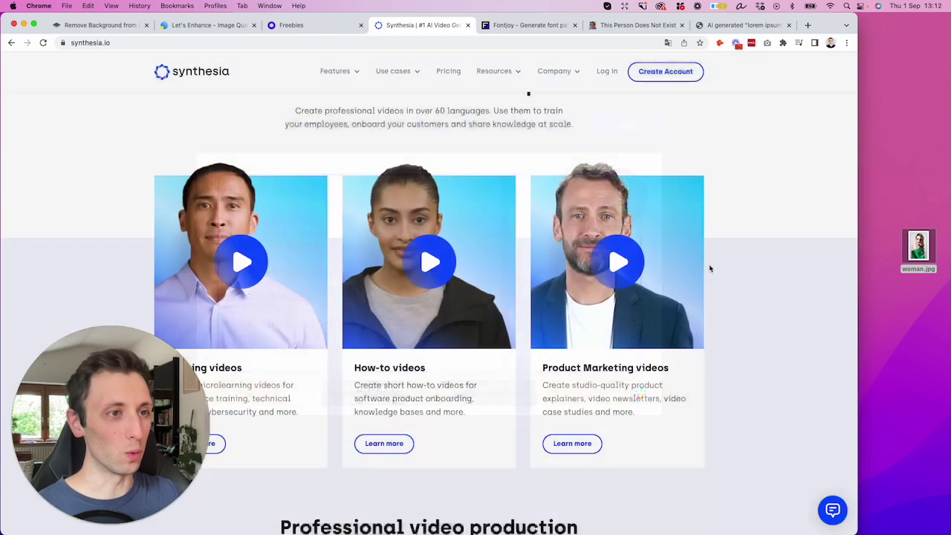
{"action": "scroll", "coordinate": [709, 268], "scroll_direction": "down", "scroll_amount": 5}
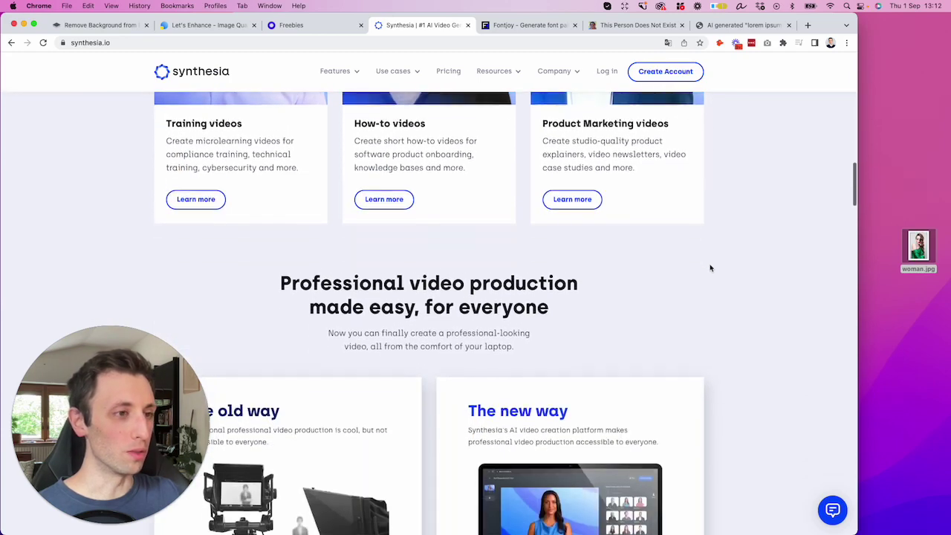
{"action": "scroll", "coordinate": [710, 269], "scroll_direction": "down", "scroll_amount": 5}
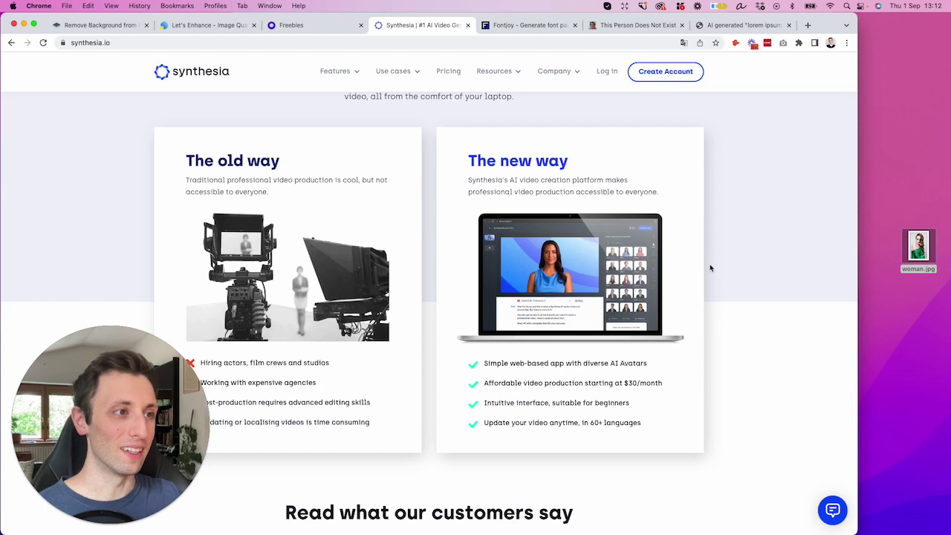
{"action": "scroll", "coordinate": [710, 268], "scroll_direction": "down", "scroll_amount": 5}
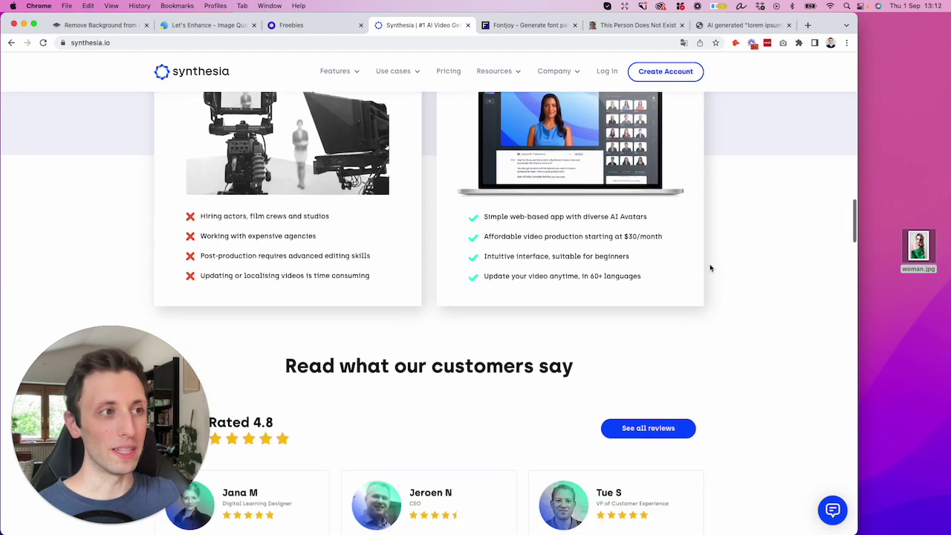
{"action": "scroll", "coordinate": [710, 268], "scroll_direction": "down", "scroll_amount": 4}
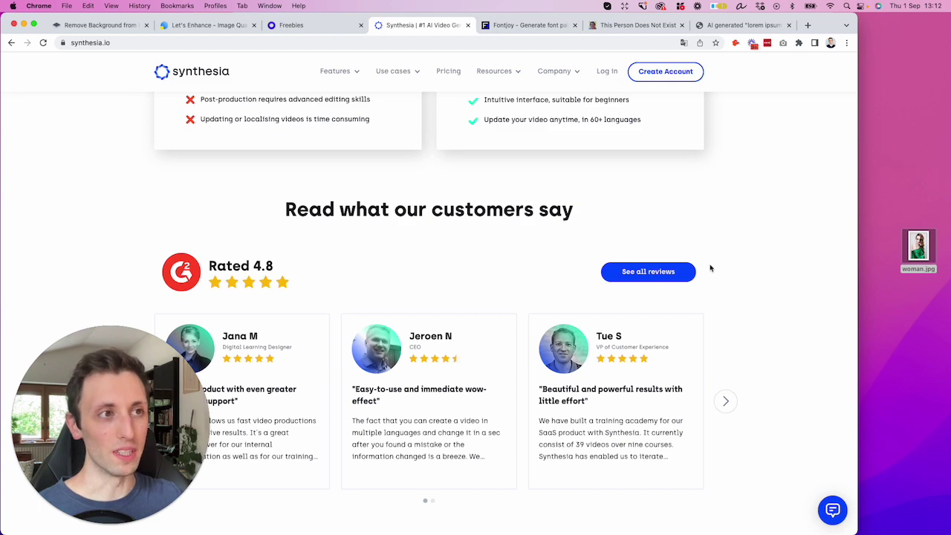
{"action": "scroll", "coordinate": [710, 268], "scroll_direction": "down", "scroll_amount": 3}
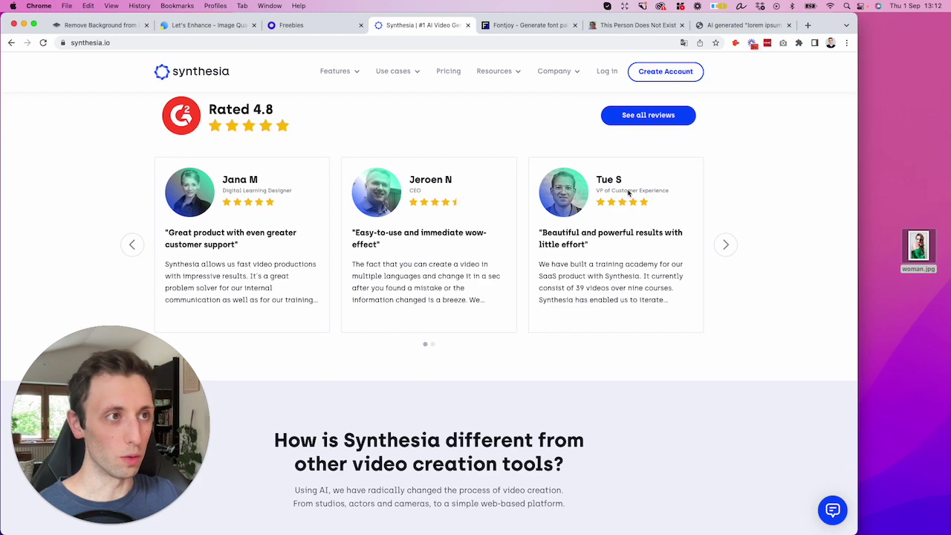
{"action": "left_click", "coordinate": [541, 30]}
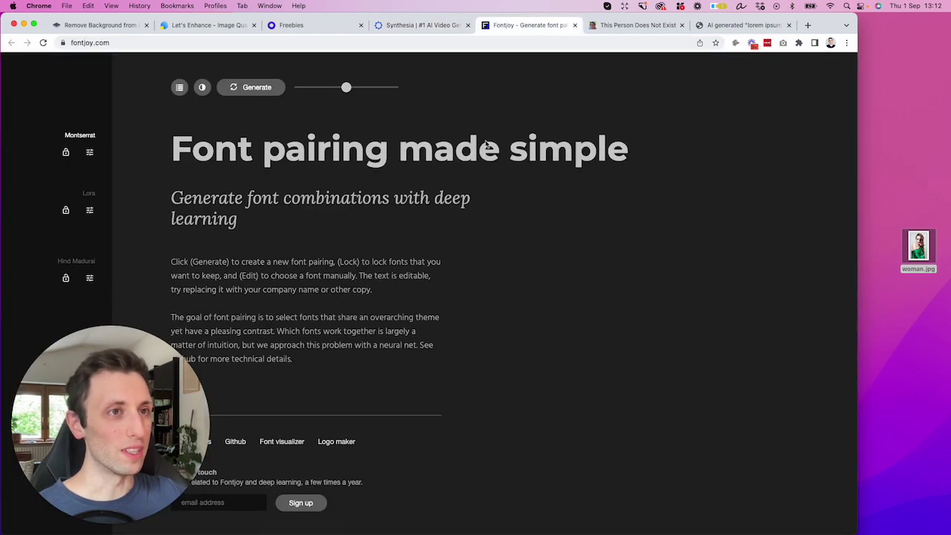
- Regenerate Fontjoy pairings several times until it shows Rubik, Yrsa and Mukta Vaani
{"action": "left_click", "coordinate": [256, 88]}
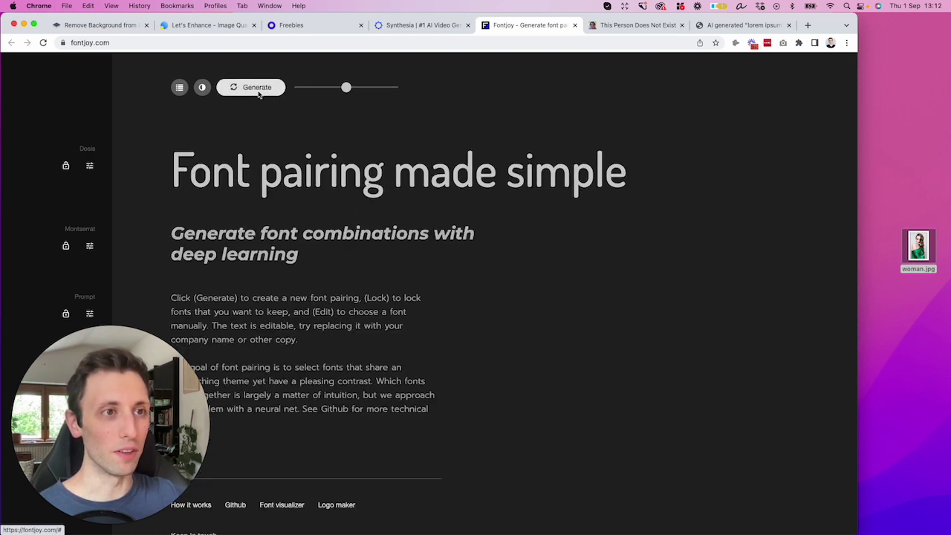
{"action": "left_click", "coordinate": [257, 89]}
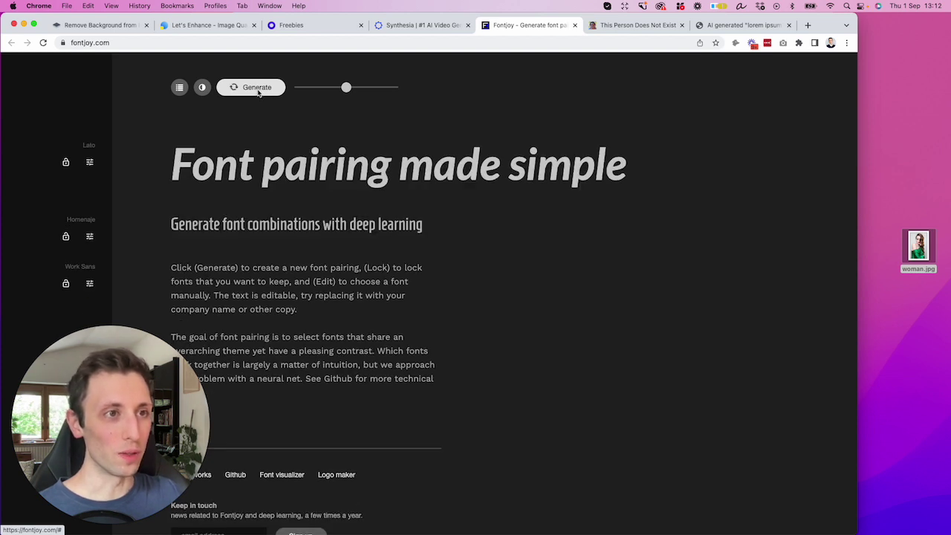
{"action": "left_click", "coordinate": [257, 89]}
{"action": "scroll", "coordinate": [255, 93], "scroll_direction": "down", "scroll_amount": 1}
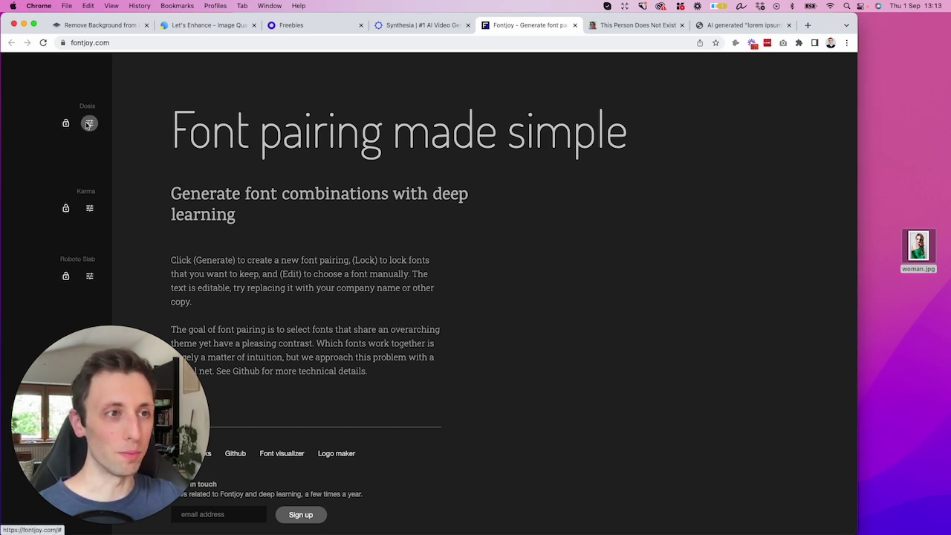
{"action": "scroll", "coordinate": [214, 104], "scroll_direction": "up", "scroll_amount": 1}
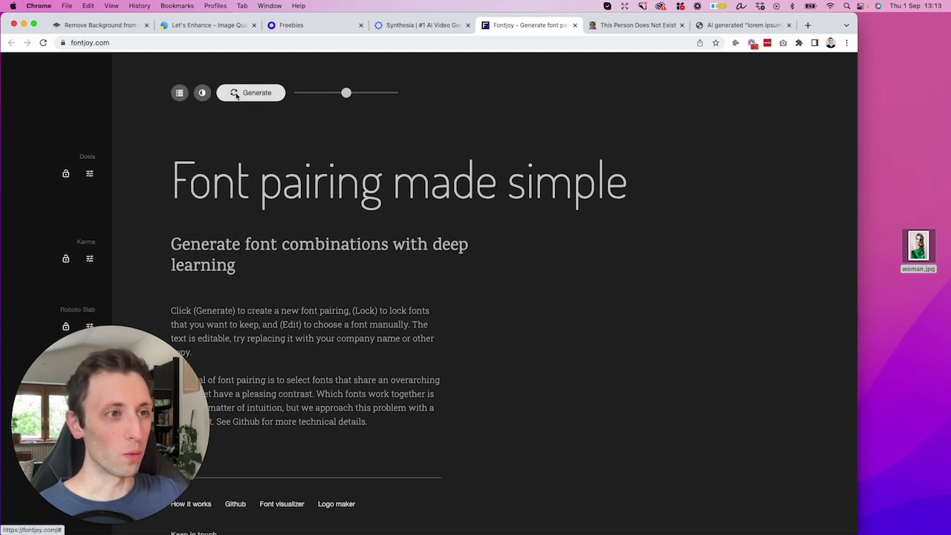
{"action": "left_click", "coordinate": [236, 94]}
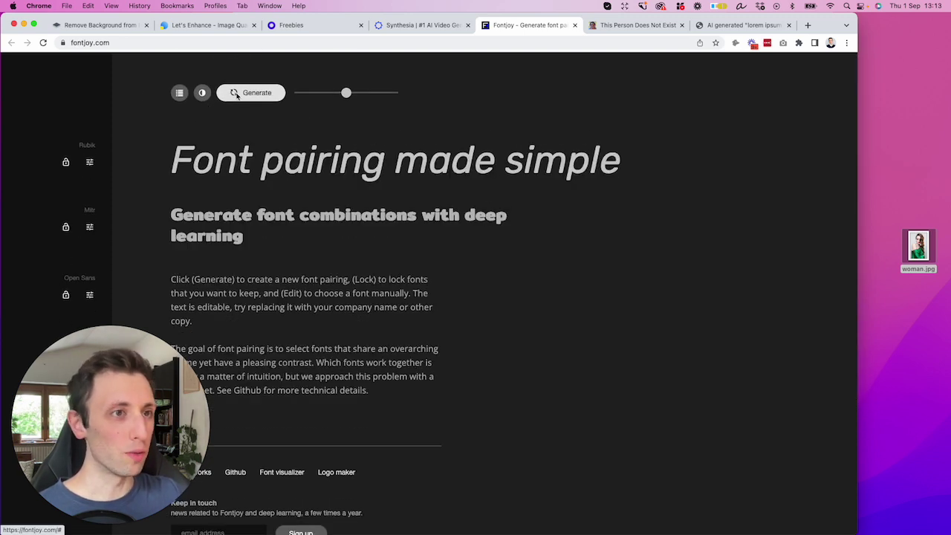
{"action": "left_click", "coordinate": [236, 94]}
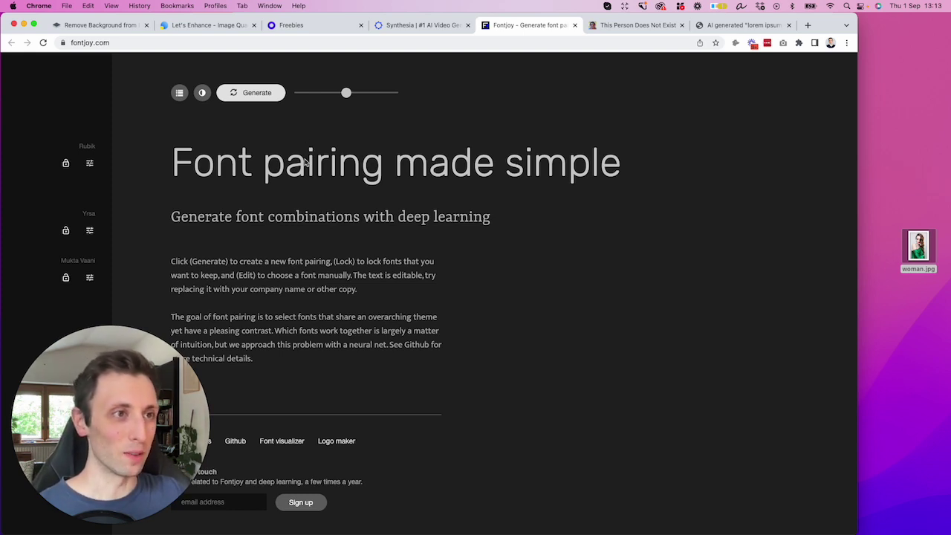
{"action": "scroll", "coordinate": [357, 127], "scroll_direction": "up", "scroll_amount": 1}
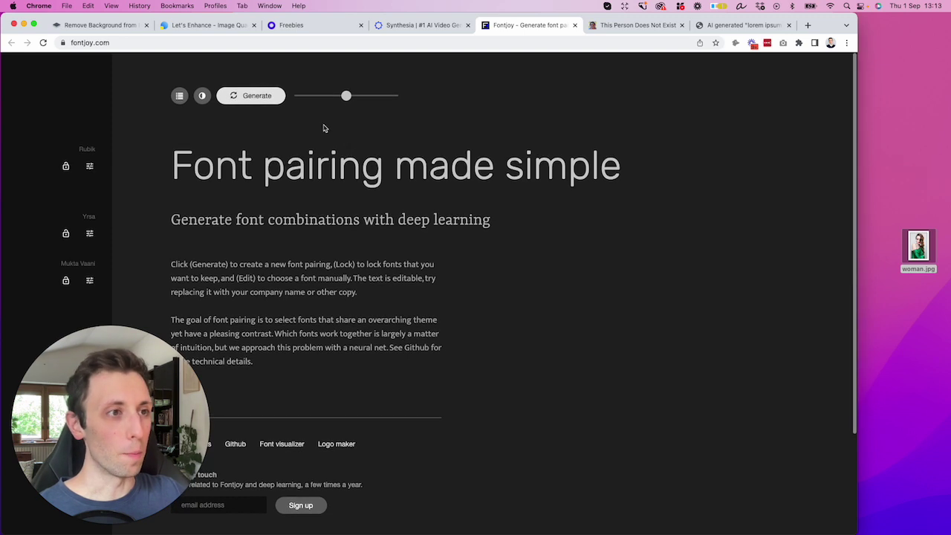
- Switch to This Person Does Not Exist and reload five times until a bearded young man appears
{"action": "left_click", "coordinate": [634, 25]}
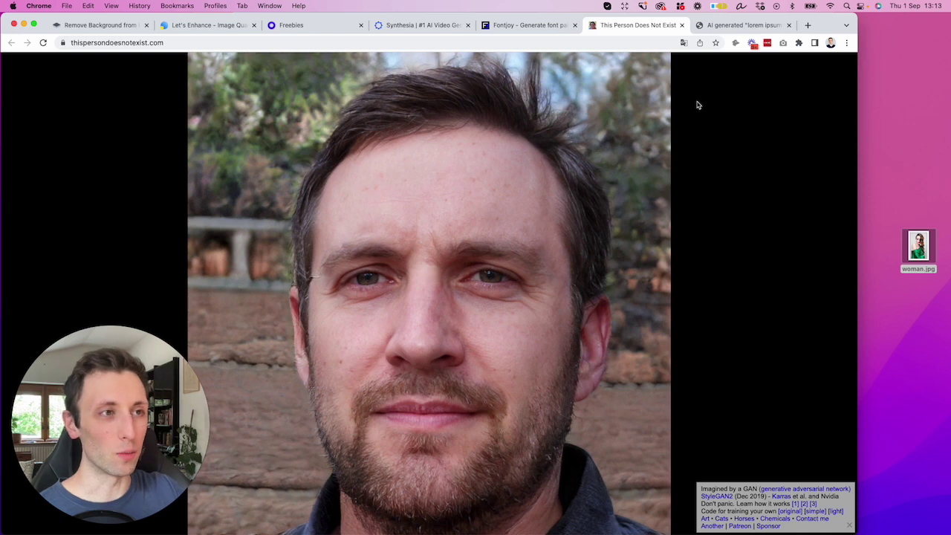
{"action": "key", "text": "super+r"}
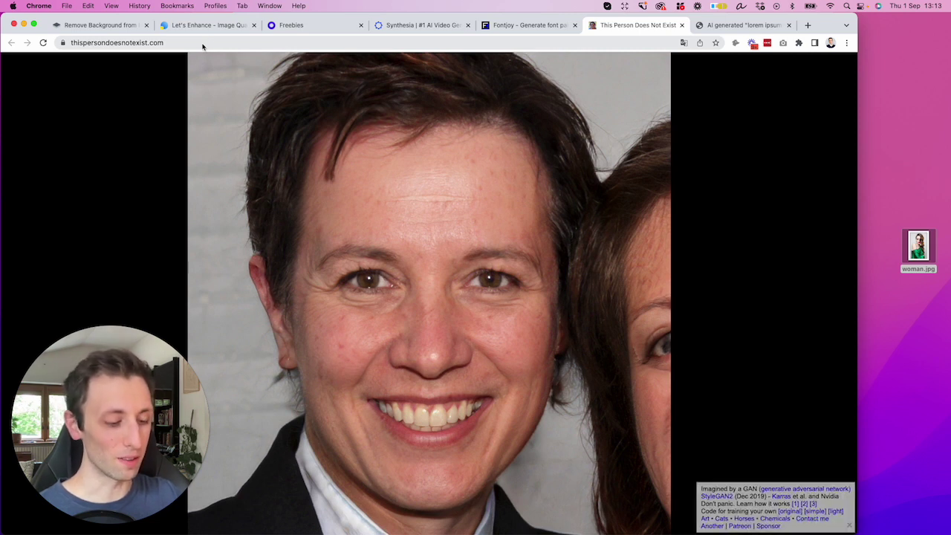
{"action": "key", "text": "super+r"}
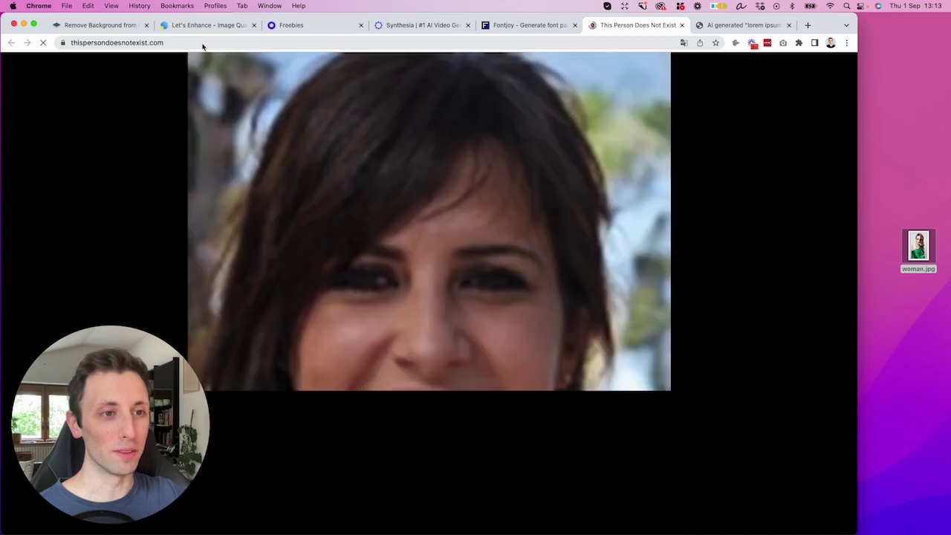
{"action": "key", "text": "super+r"}
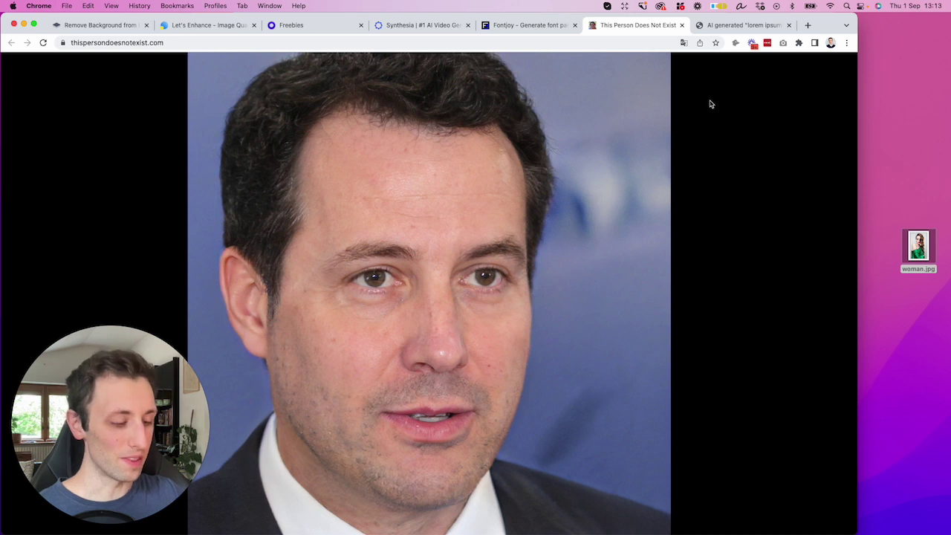
{"action": "key", "text": "super+r"}
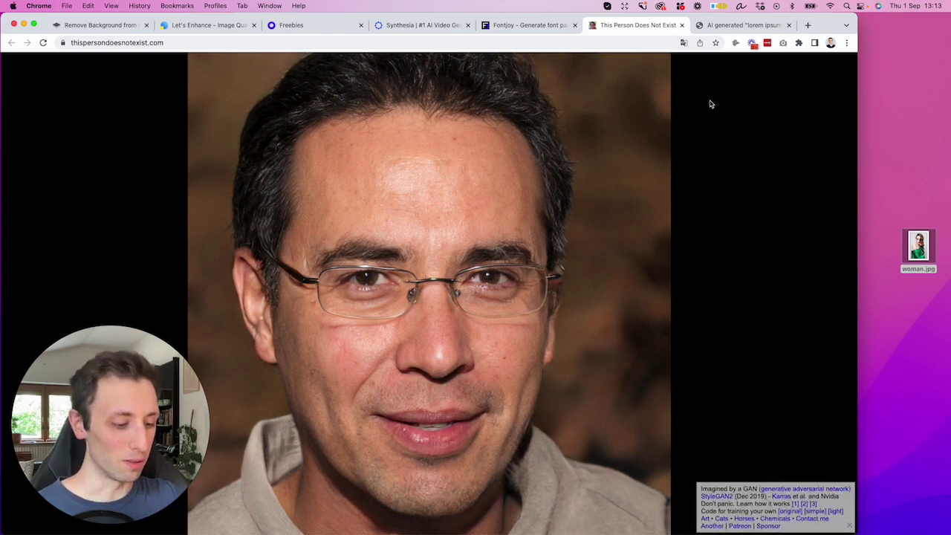
{"action": "key", "text": "super+r"}
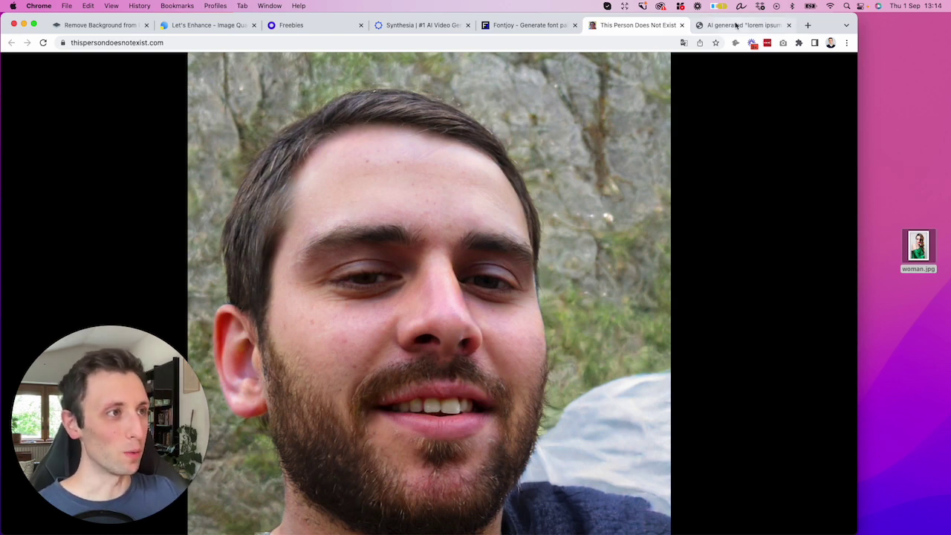
- Generate 1500 words of placeholder text in Lorem Ipsum AI, measured in words
{"action": "left_click", "coordinate": [735, 25]}
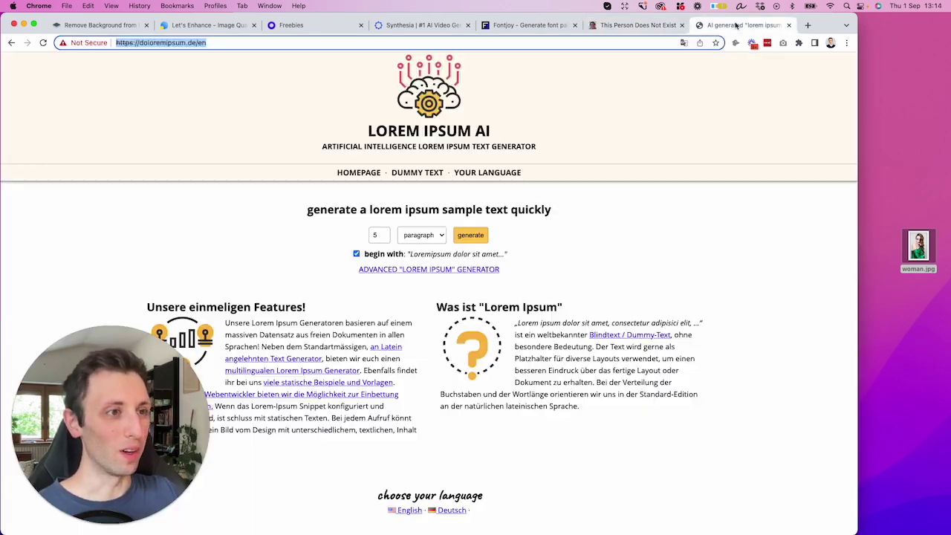
{"action": "left_click", "coordinate": [441, 236]}
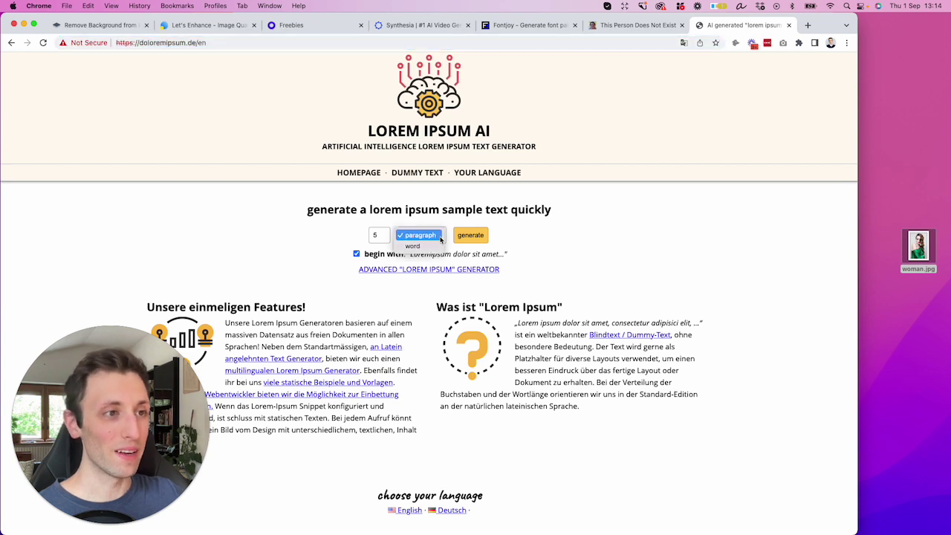
{"action": "left_click", "coordinate": [430, 245]}
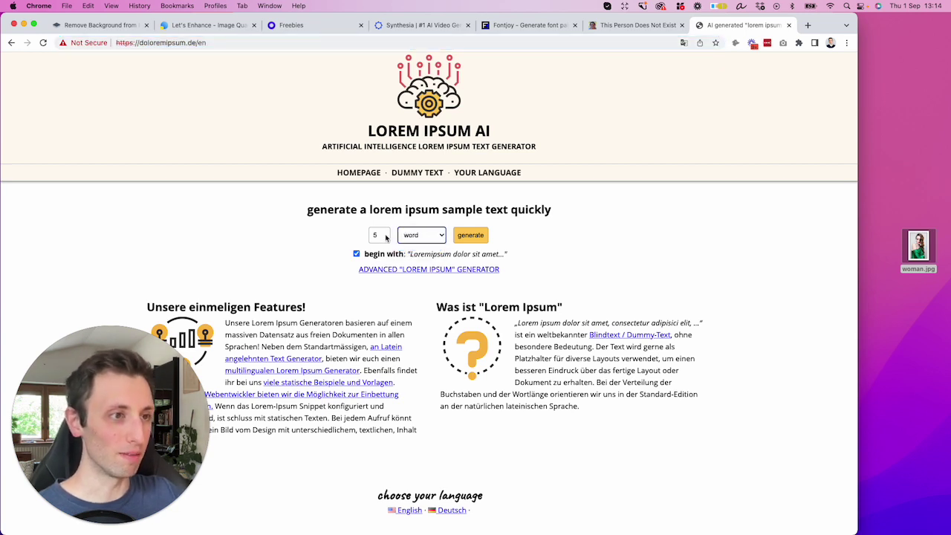
{"action": "left_click_drag", "start_coordinate": [386, 237], "coordinate": [350, 238]}
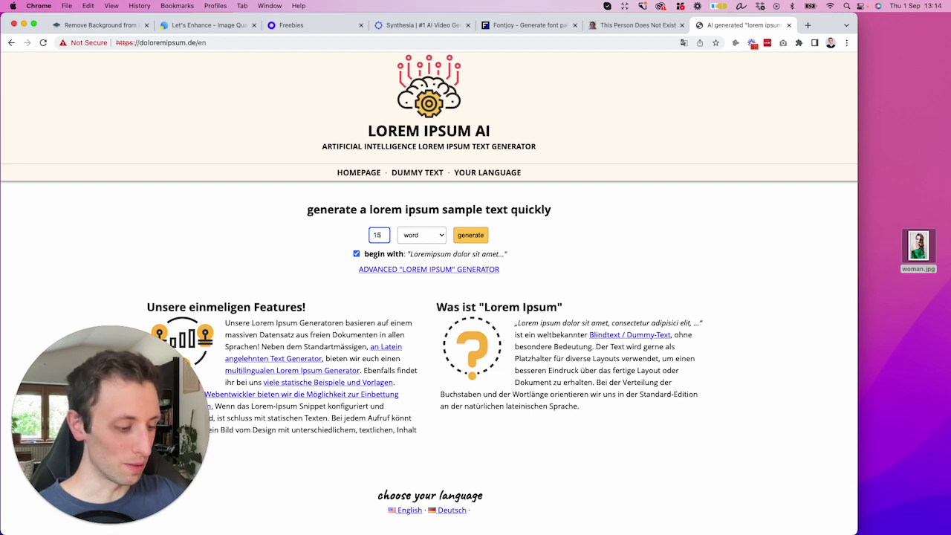
{"action": "type", "text": "1590"}
{"action": "key", "text": "BackSpace"}
{"action": "key", "text": "BackSpace"}
{"action": "type", "text": "00"}
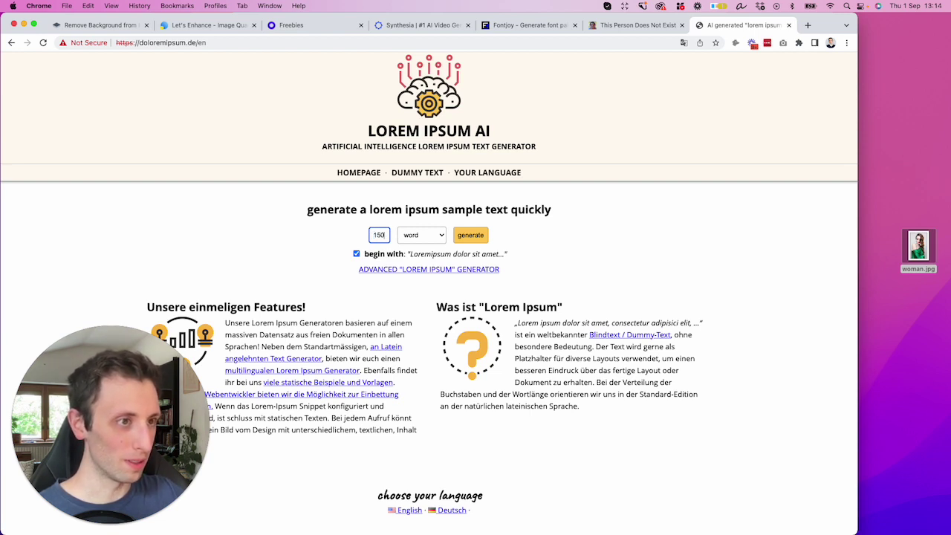
{"action": "left_click", "coordinate": [470, 236]}
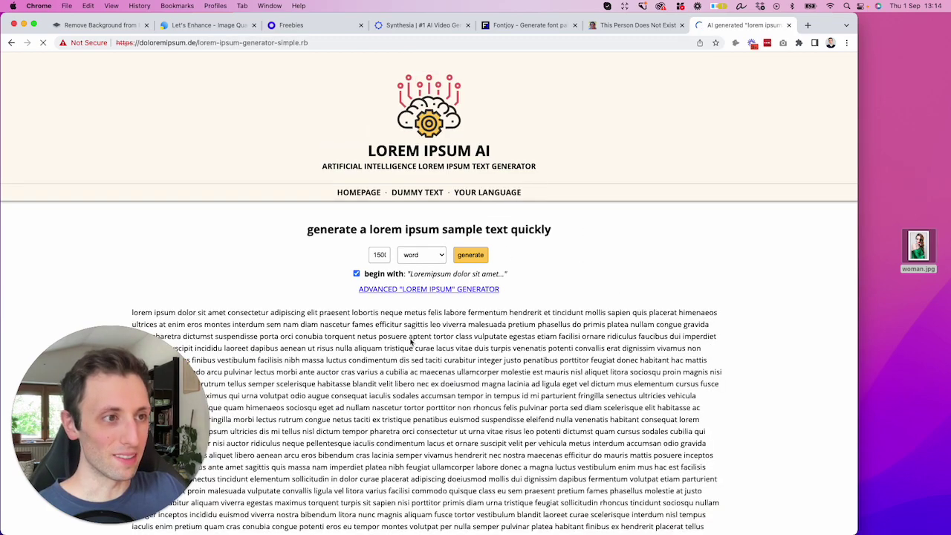
- Turn off the 'begin with Lorem ipsum' option and open the Advanced Lorem Ipsum Generator
{"action": "scroll", "coordinate": [534, 215], "scroll_direction": "down", "scroll_amount": 5}
{"action": "scroll", "coordinate": [579, 160], "scroll_direction": "down", "scroll_amount": 10}
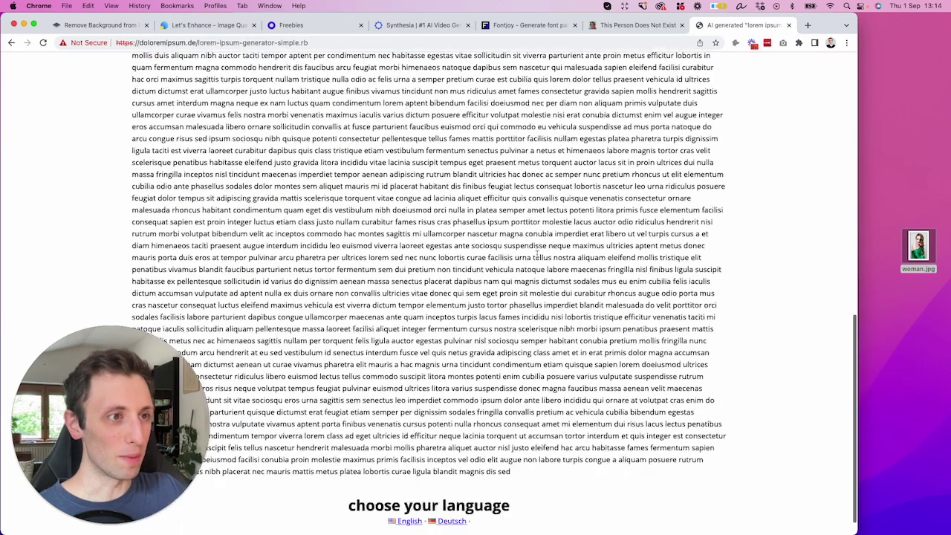
{"action": "scroll", "coordinate": [535, 170], "scroll_direction": "up", "scroll_amount": 8}
{"action": "scroll", "coordinate": [535, 170], "scroll_direction": "up", "scroll_amount": 10}
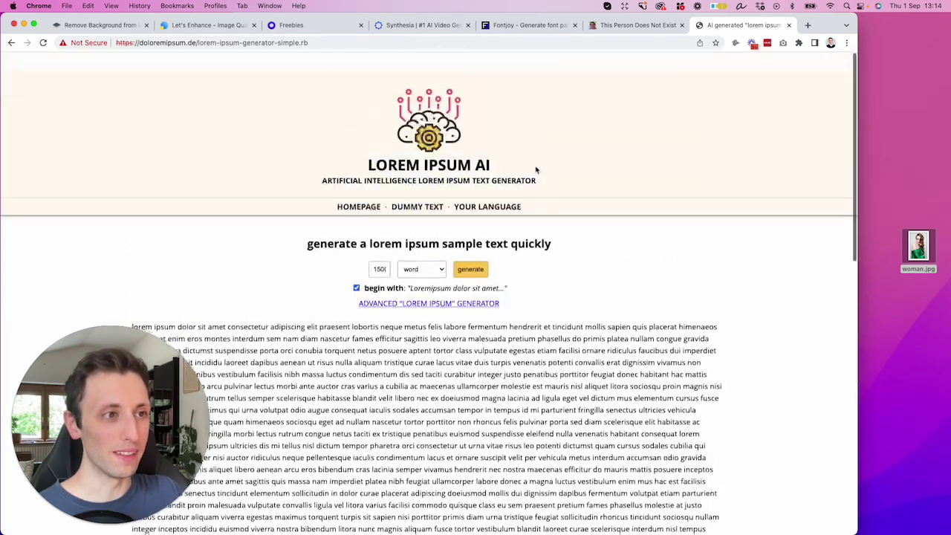
{"action": "left_click", "coordinate": [420, 254]}
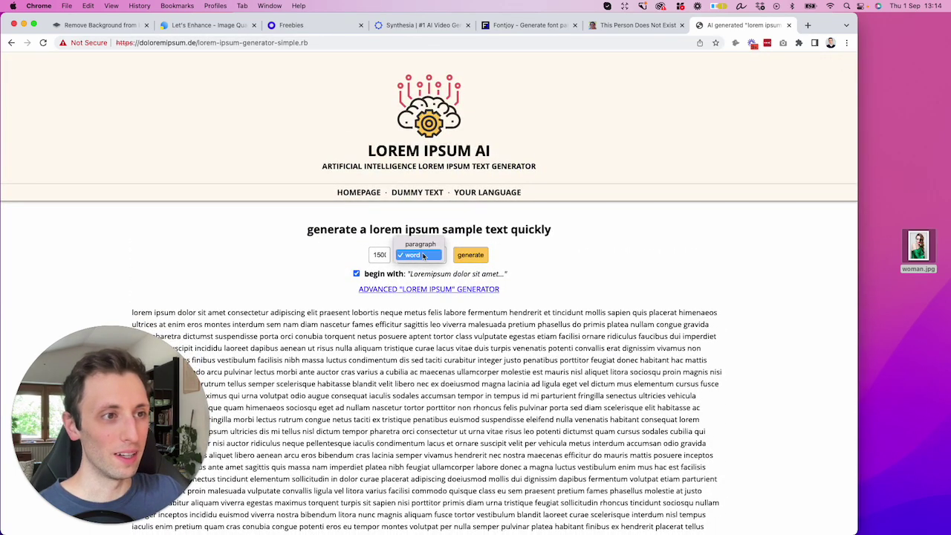
{"action": "left_click", "coordinate": [420, 255]}
{"action": "left_click", "coordinate": [356, 274]}
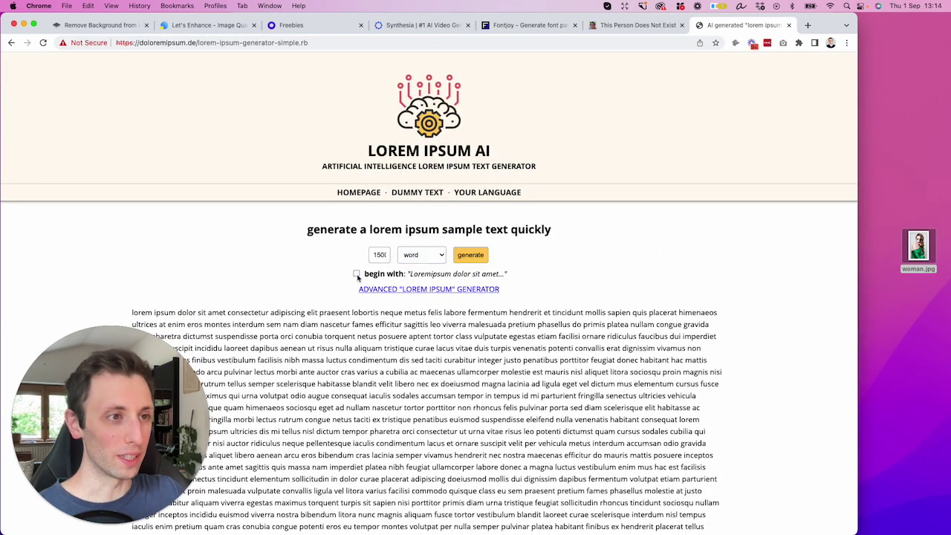
{"action": "left_click", "coordinate": [405, 290]}
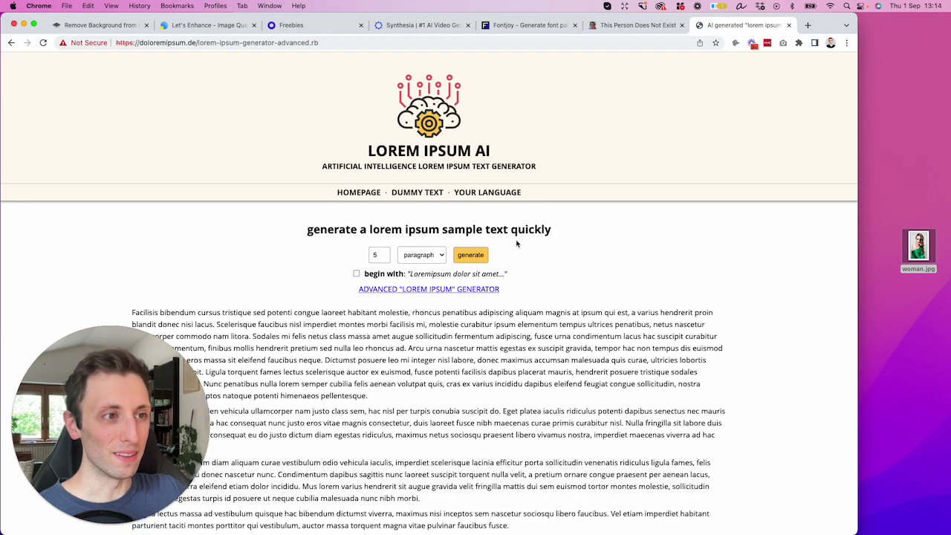
- Switch Lorem Ipsum AI back to its English-language page
{"action": "scroll", "coordinate": [517, 245], "scroll_direction": "down", "scroll_amount": 5}
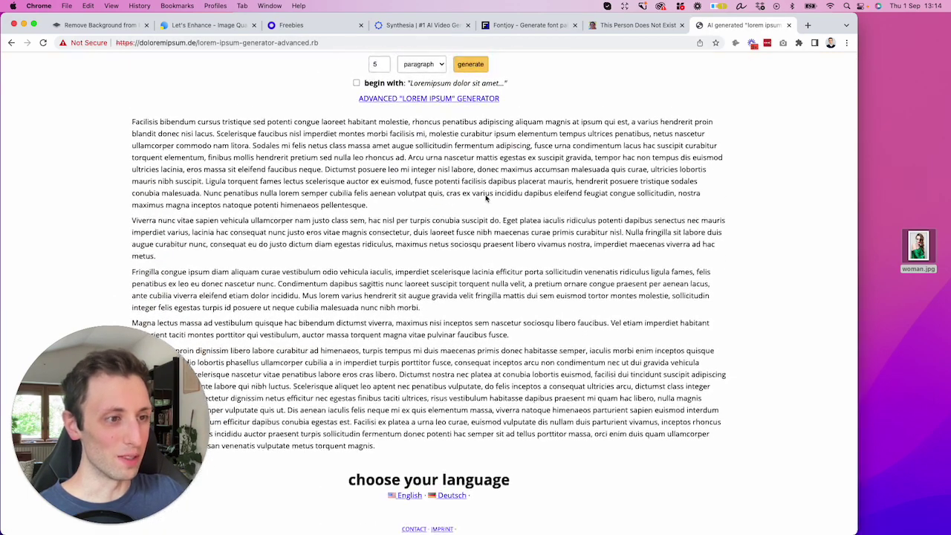
{"action": "scroll", "coordinate": [487, 198], "scroll_direction": "up", "scroll_amount": 5}
{"action": "scroll", "coordinate": [487, 199], "scroll_direction": "down", "scroll_amount": 5}
{"action": "left_click", "coordinate": [409, 495]}
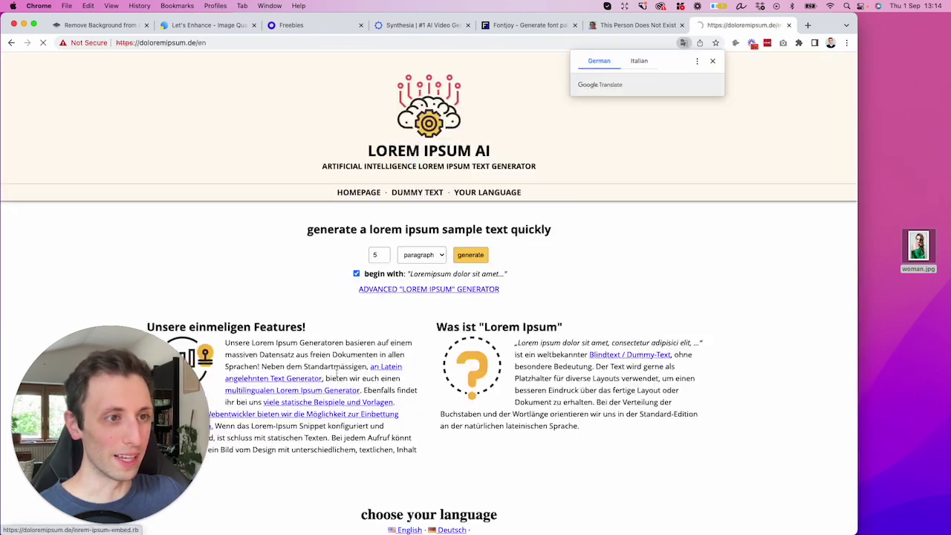
- Generate five paragraphs starting with 'Lorem ipsum dolor sit amet' and maximise the Chrome window
{"action": "scroll", "coordinate": [408, 312], "scroll_direction": "down", "scroll_amount": 1}
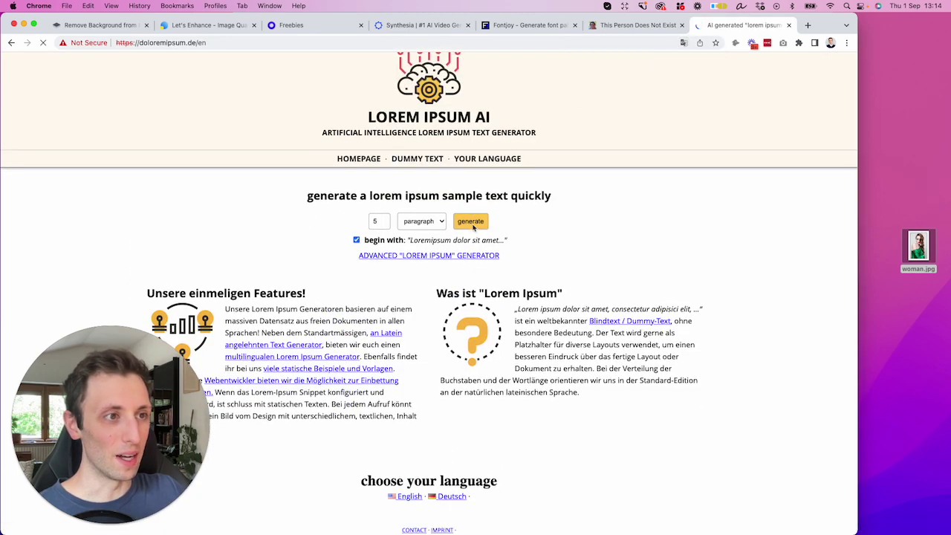
{"action": "left_click", "coordinate": [471, 221]}
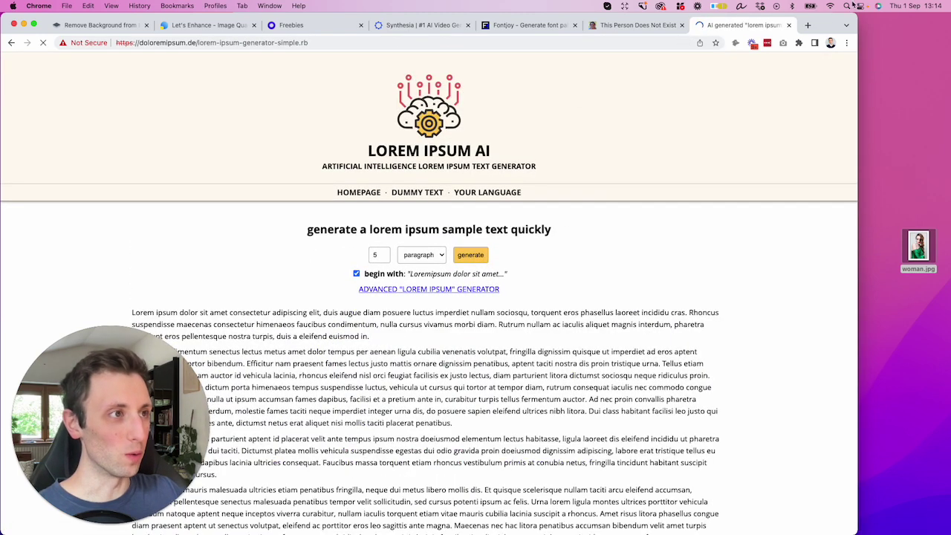
{"action": "double_click", "coordinate": [827, 24]}
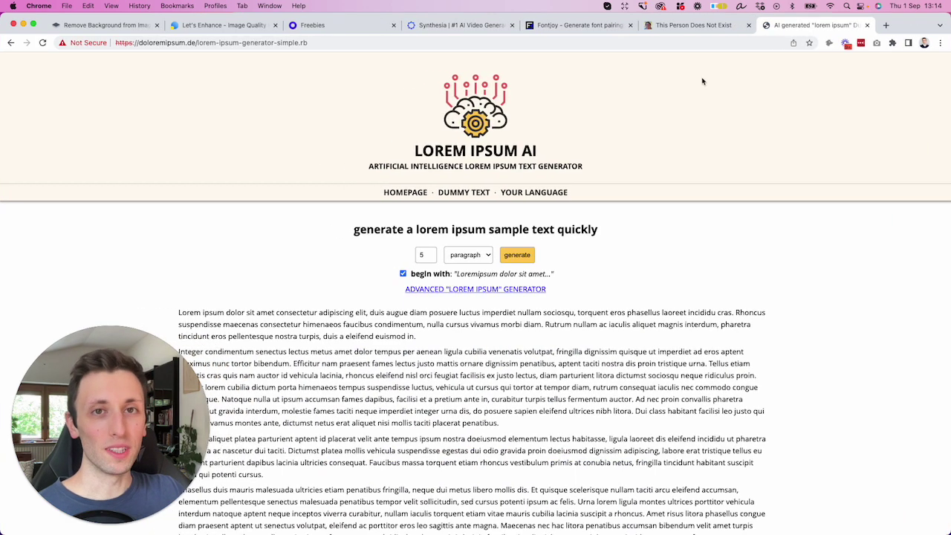